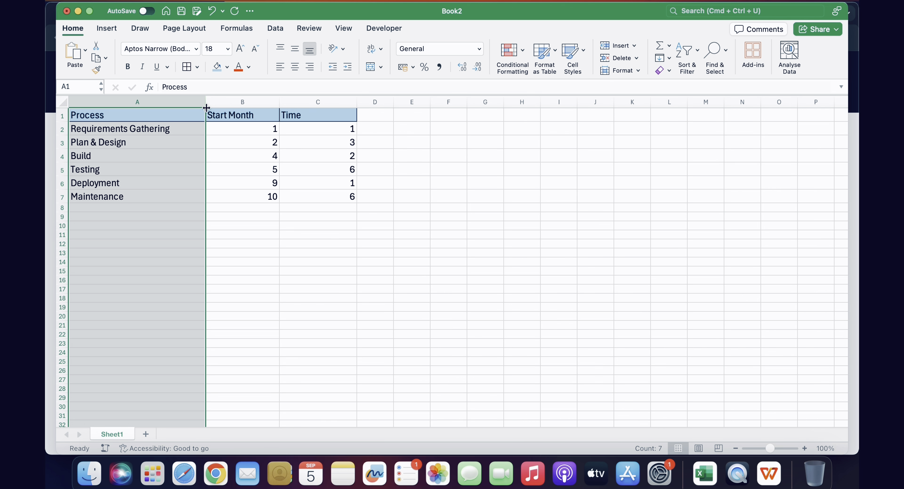
{"action": "left_click", "coordinate": [230, 101]}
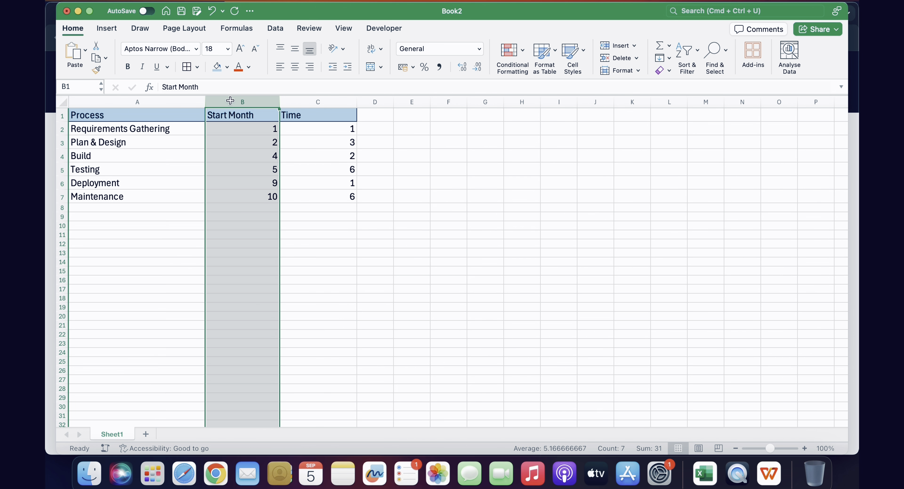
{"action": "left_click", "coordinate": [305, 101]}
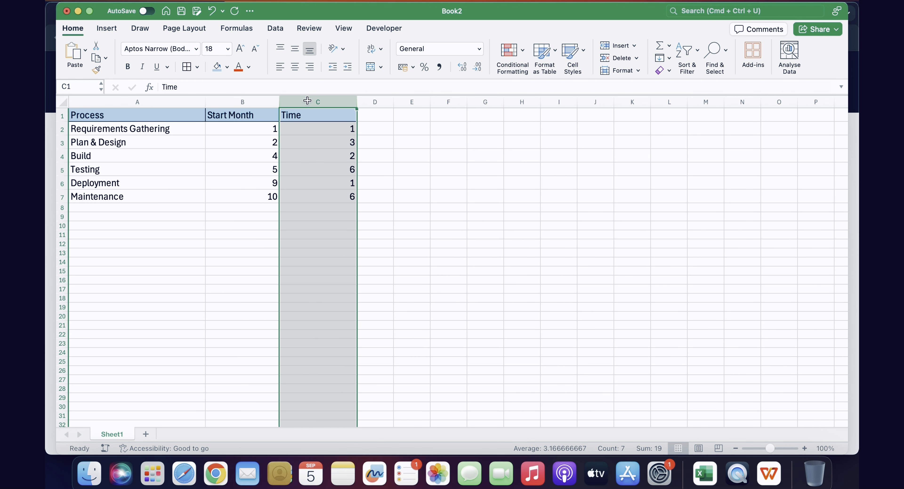
{"action": "left_click", "coordinate": [245, 233]}
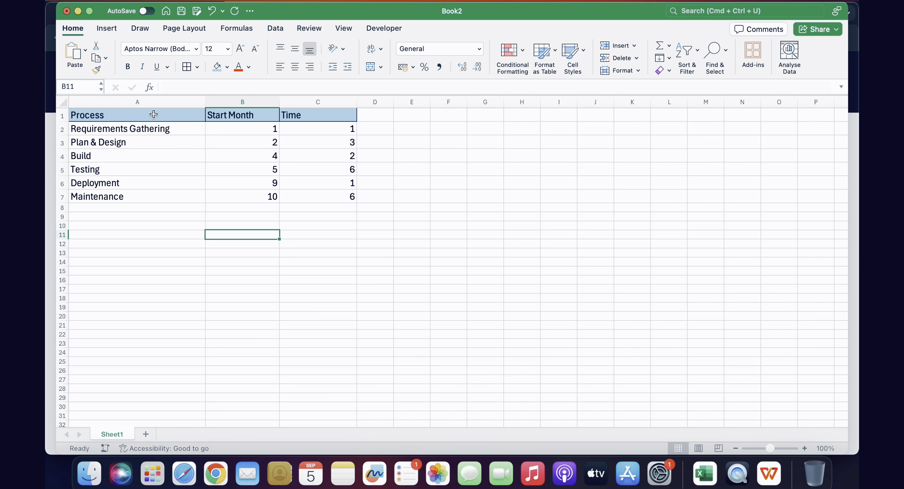
Insert a 2-D stacked bar chart from the process table in A1:C7
{"action": "left_click_drag", "start_coordinate": [153, 113], "coordinate": [300, 190]}
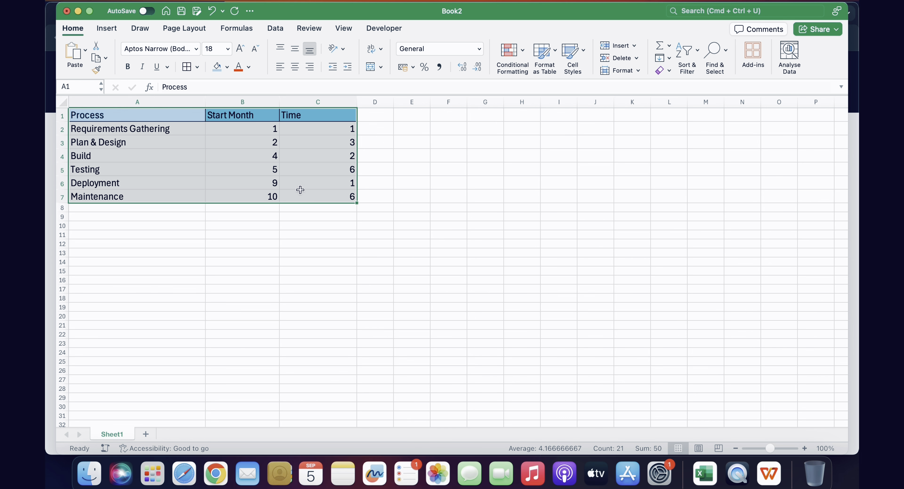
{"action": "left_click", "coordinate": [104, 30]}
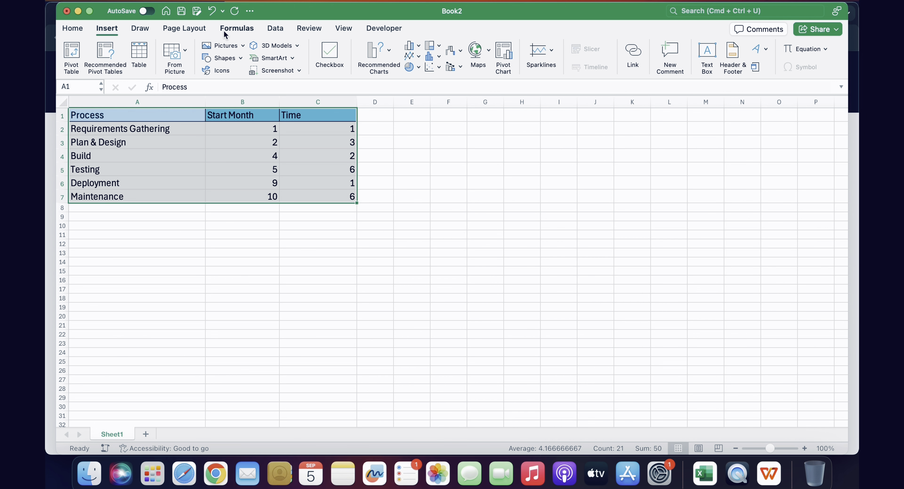
{"action": "left_click", "coordinate": [419, 49]}
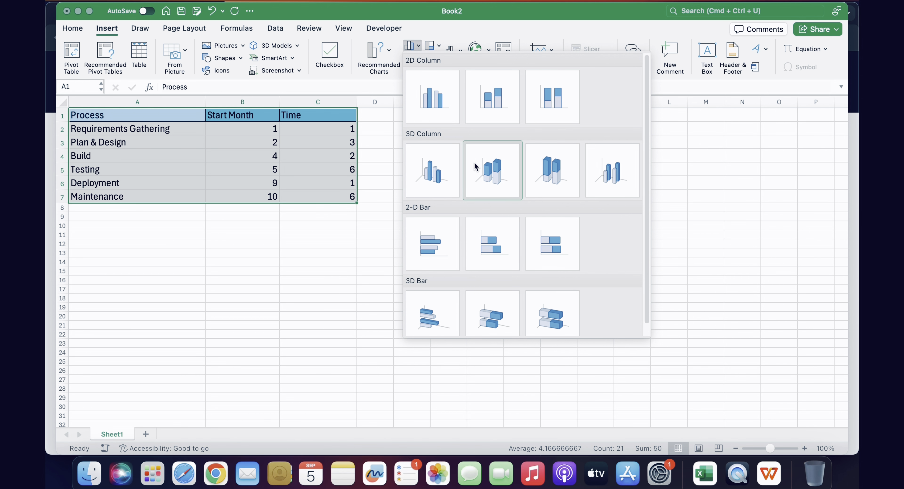
{"action": "left_click", "coordinate": [498, 241]}
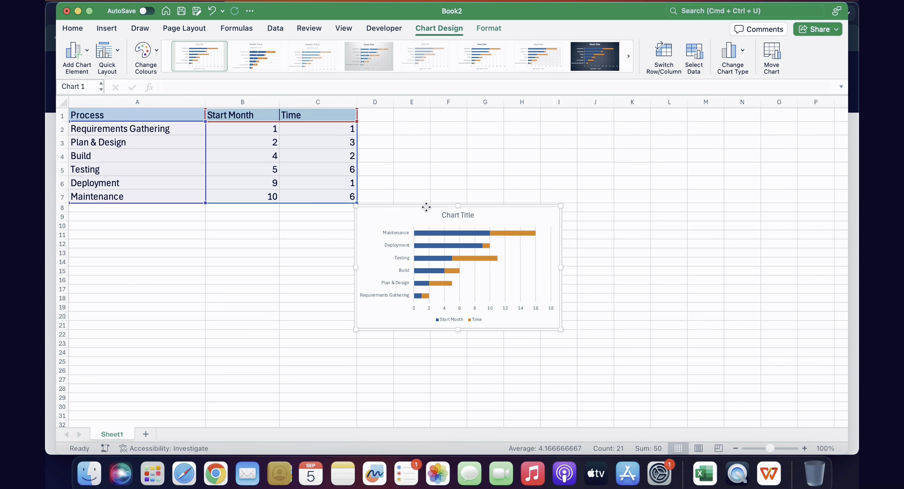
Enlarge the chart and place it beside the table, covering about columns D to N and rows 1 to 22
{"action": "left_click_drag", "start_coordinate": [426, 208], "coordinate": [457, 147]}
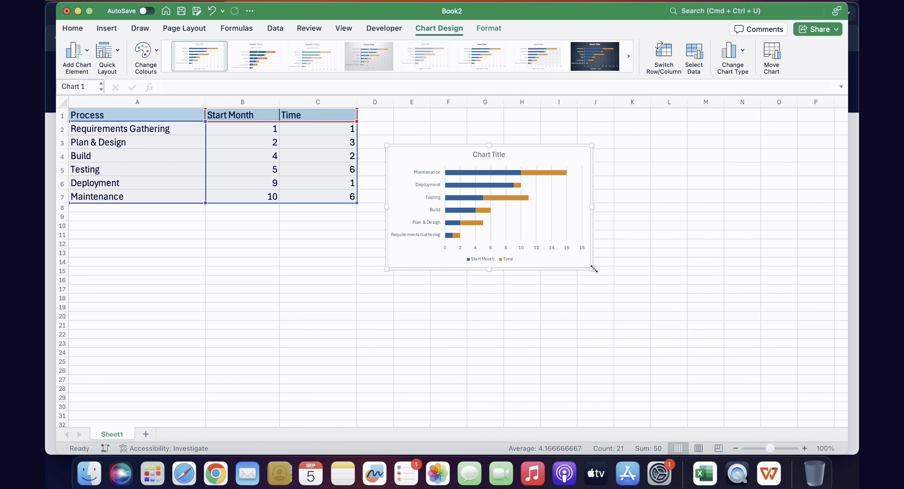
{"action": "left_click_drag", "start_coordinate": [591, 266], "coordinate": [770, 370]}
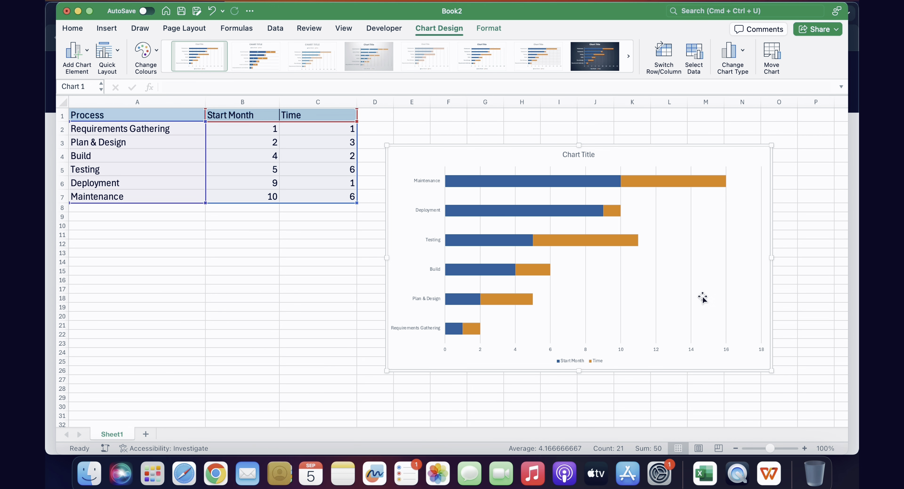
{"action": "left_click_drag", "start_coordinate": [550, 146], "coordinate": [528, 112]}
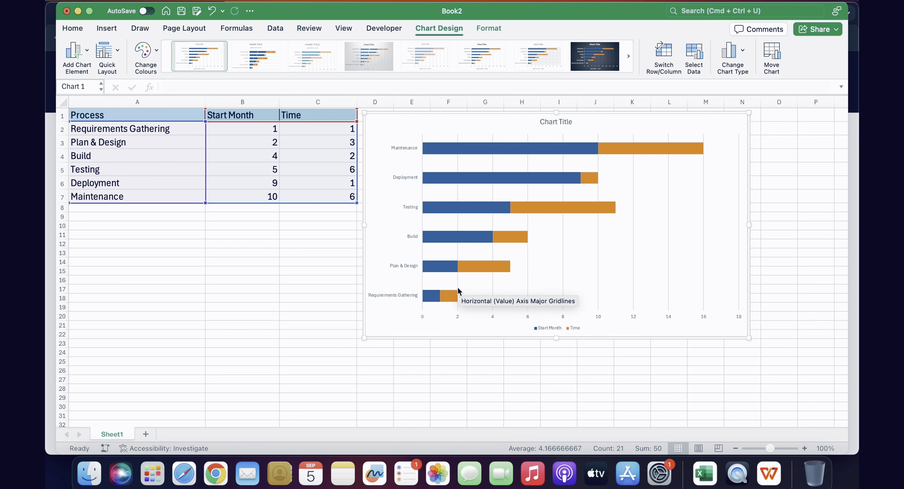
Set the vertical text alignment of the chart area to Top in its text box formatting options
{"action": "left_click", "coordinate": [425, 298]}
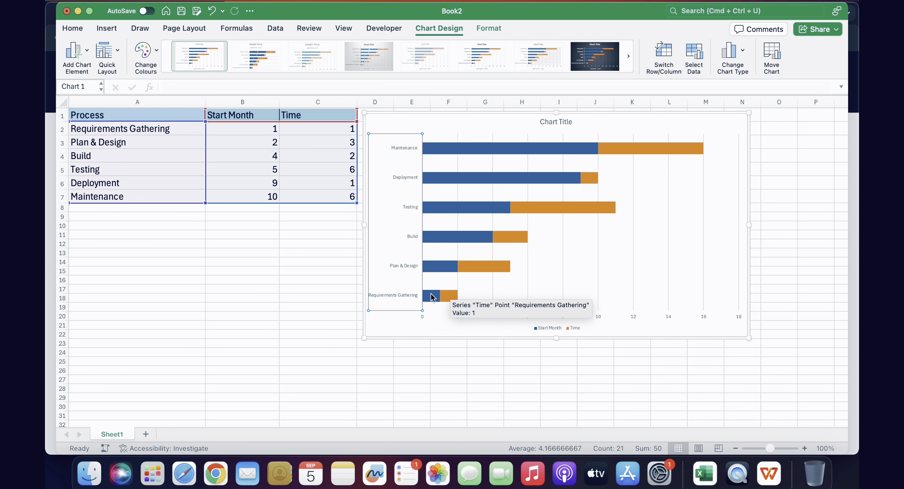
{"action": "right_click", "coordinate": [394, 233]}
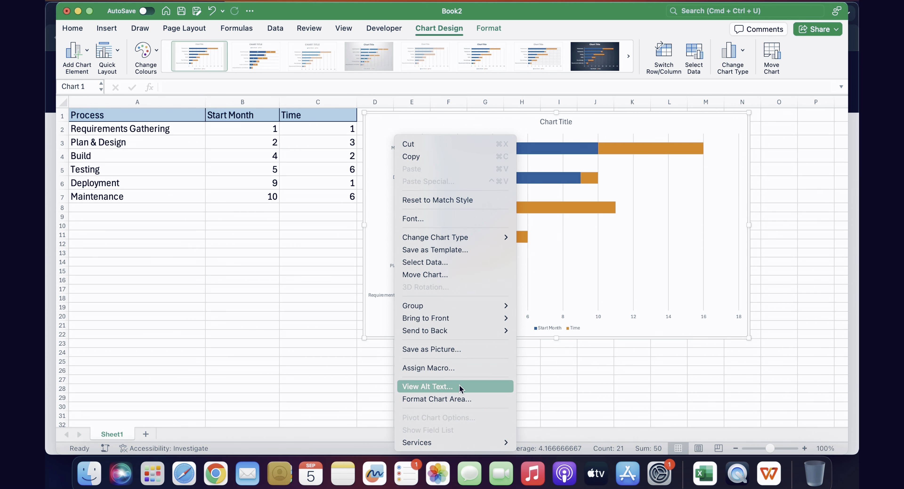
{"action": "left_click", "coordinate": [457, 399]}
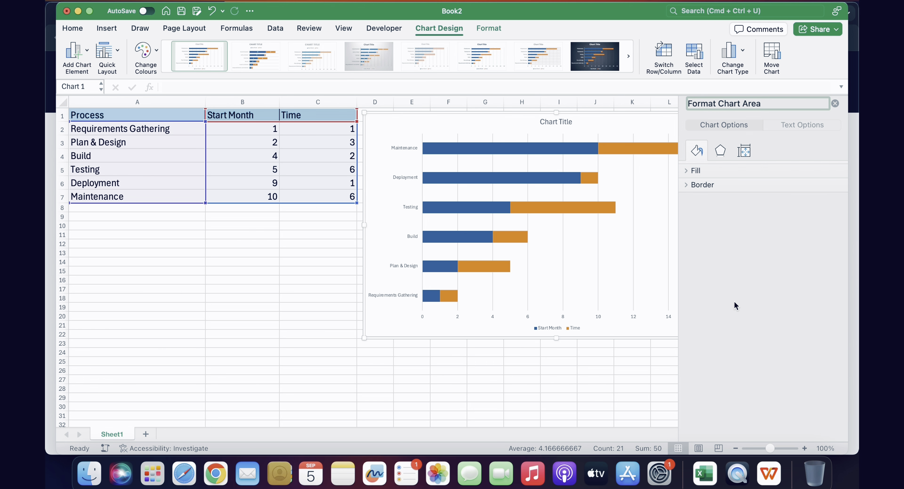
{"action": "left_click", "coordinate": [720, 152]}
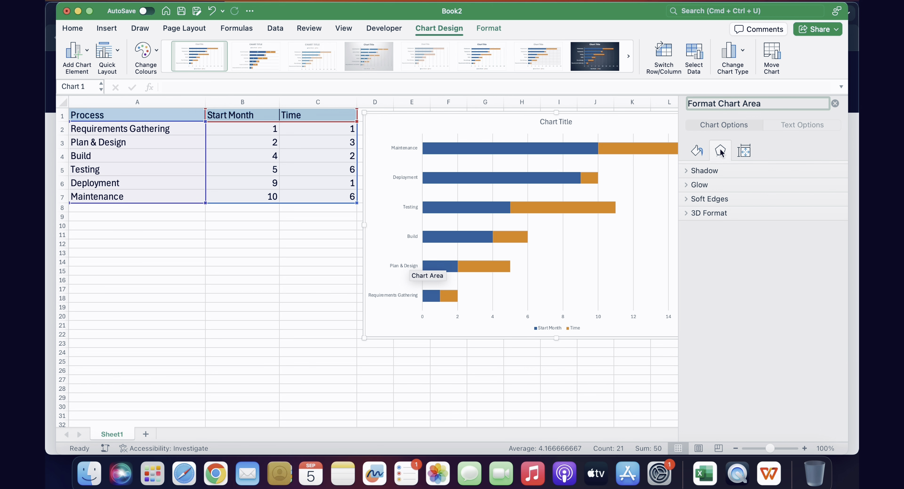
{"action": "left_click", "coordinate": [744, 154]}
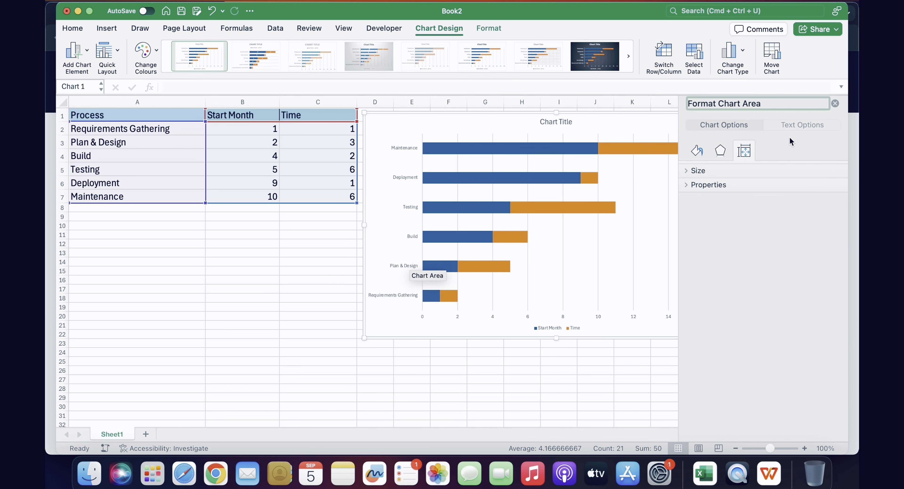
{"action": "left_click", "coordinate": [801, 126]}
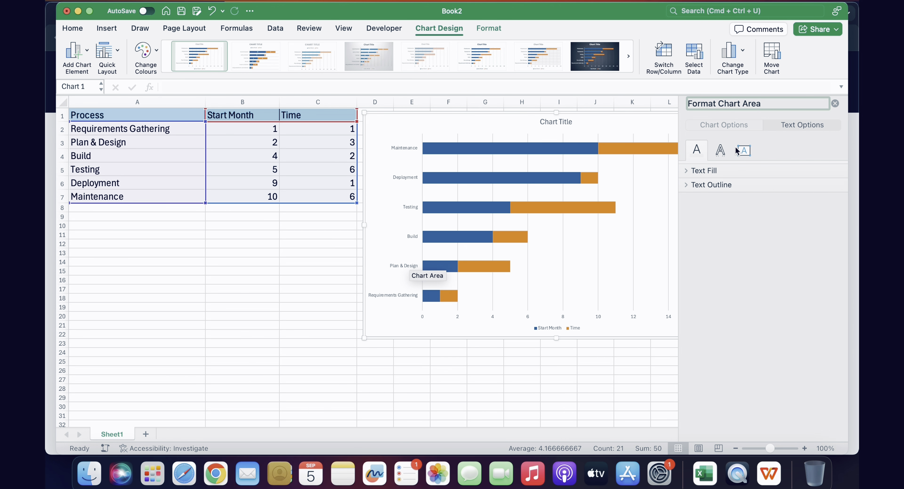
{"action": "left_click", "coordinate": [741, 156]}
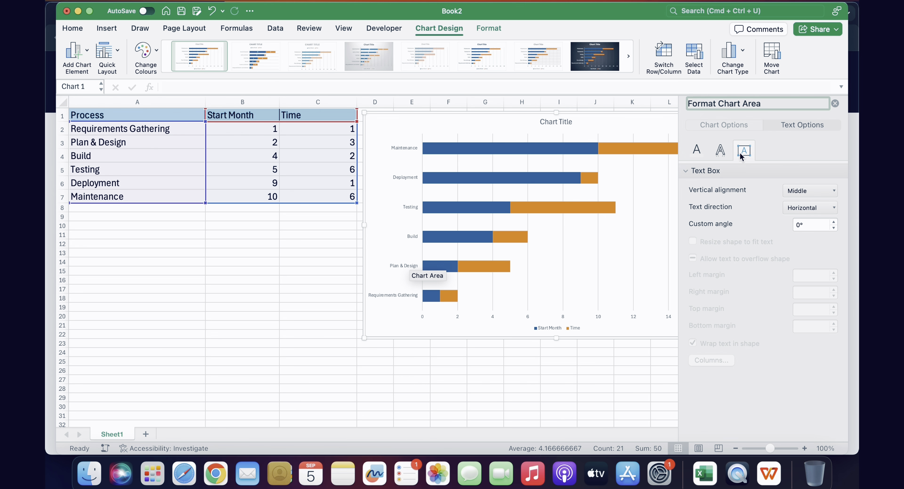
{"action": "left_click", "coordinate": [831, 192]}
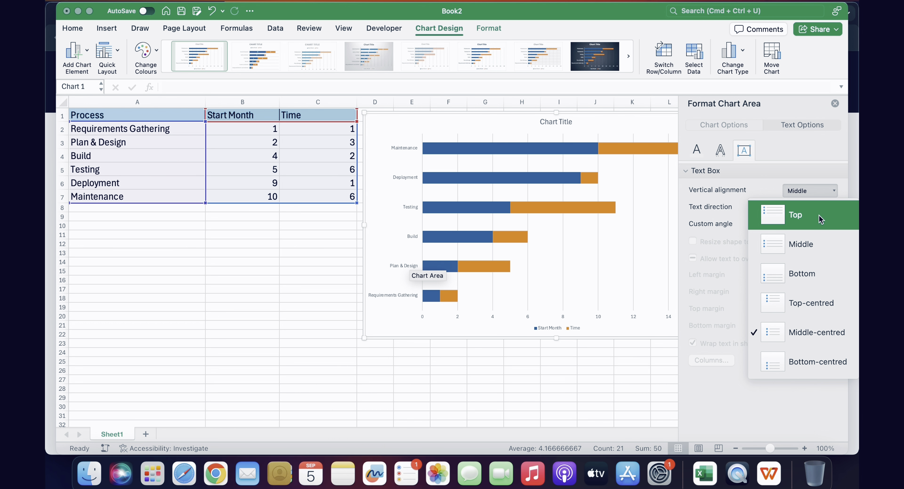
{"action": "left_click", "coordinate": [806, 215]}
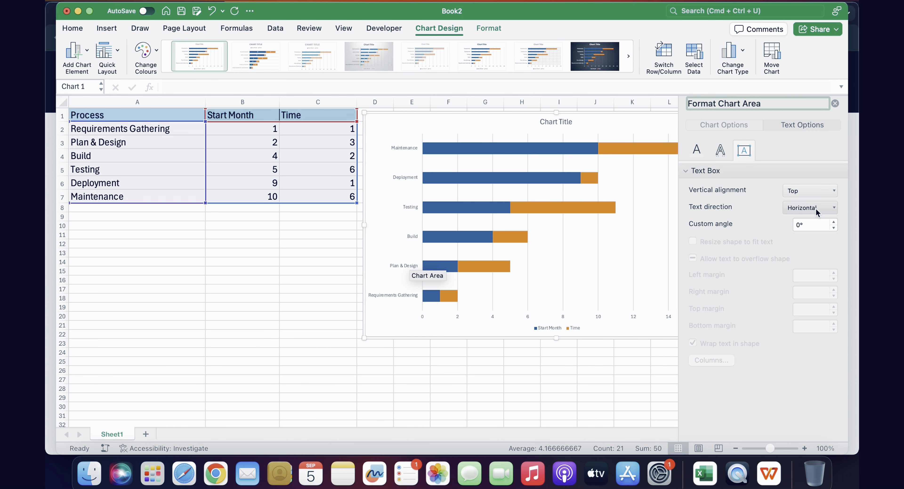
{"action": "left_click", "coordinate": [815, 210]}
{"action": "left_click", "coordinate": [816, 209]}
Set the chart area's fill to No fill and close its formatting options
{"action": "left_click", "coordinate": [727, 130]}
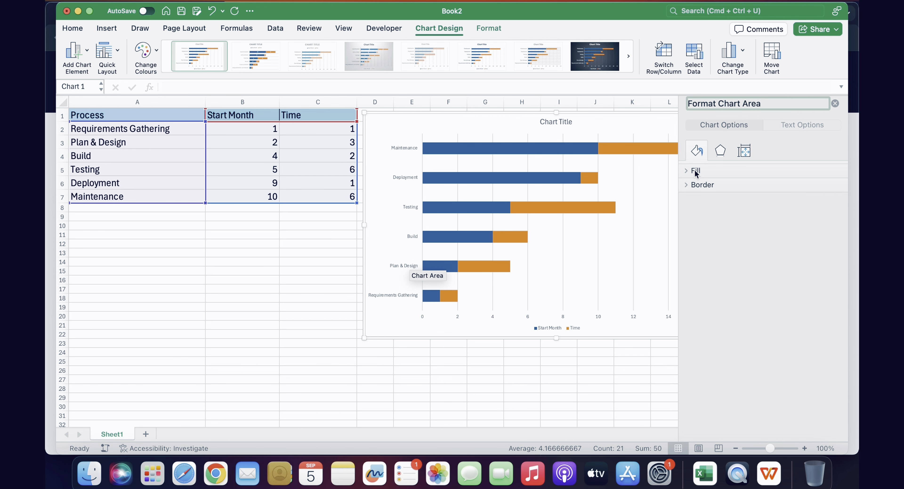
{"action": "left_click", "coordinate": [695, 171]}
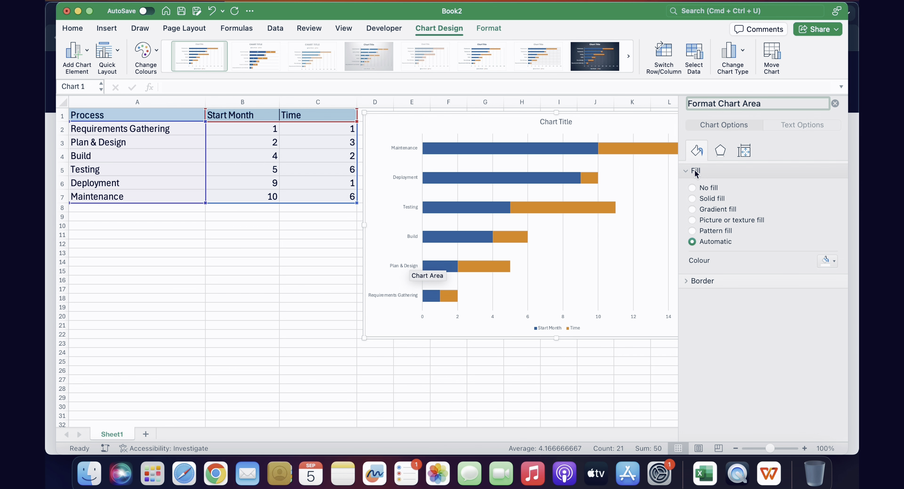
{"action": "left_click", "coordinate": [692, 199]}
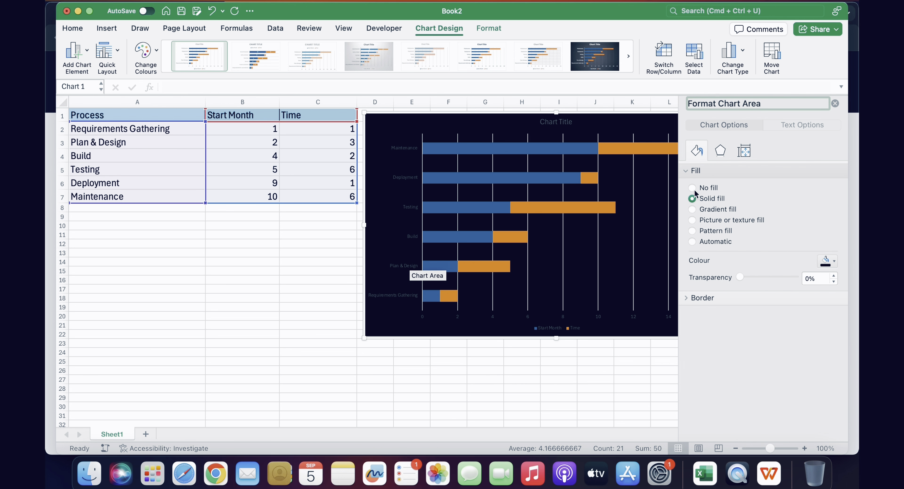
{"action": "left_click", "coordinate": [691, 188]}
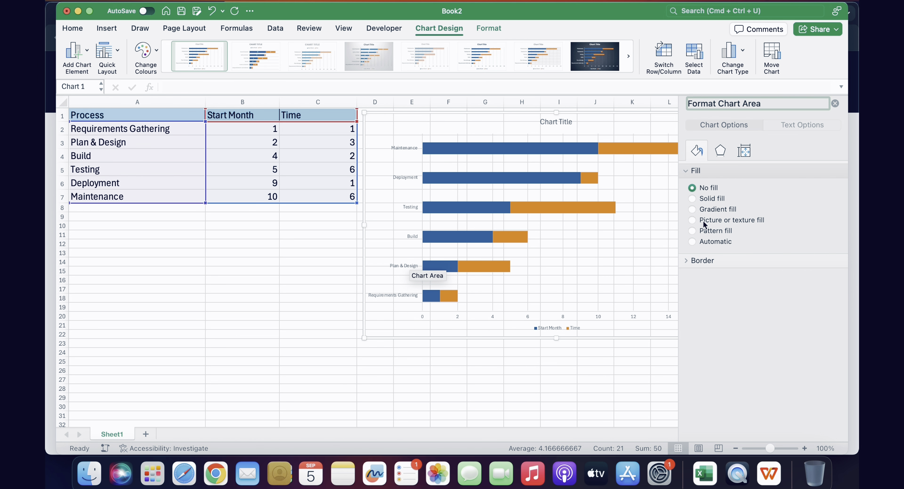
{"action": "left_click", "coordinate": [689, 266]}
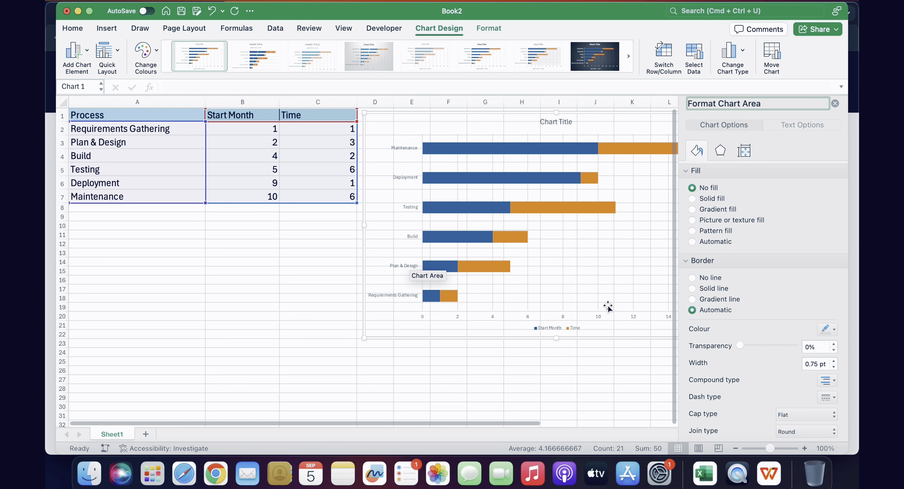
{"action": "left_click", "coordinate": [590, 361]}
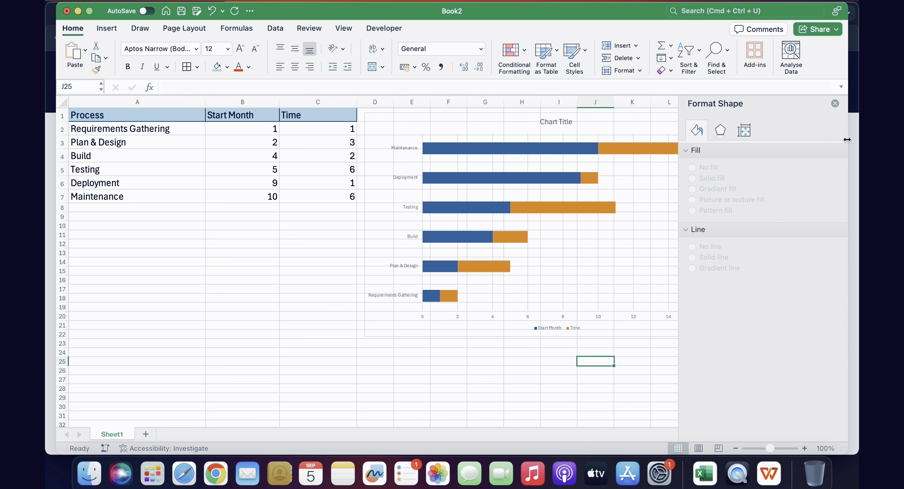
{"action": "left_click", "coordinate": [835, 103]}
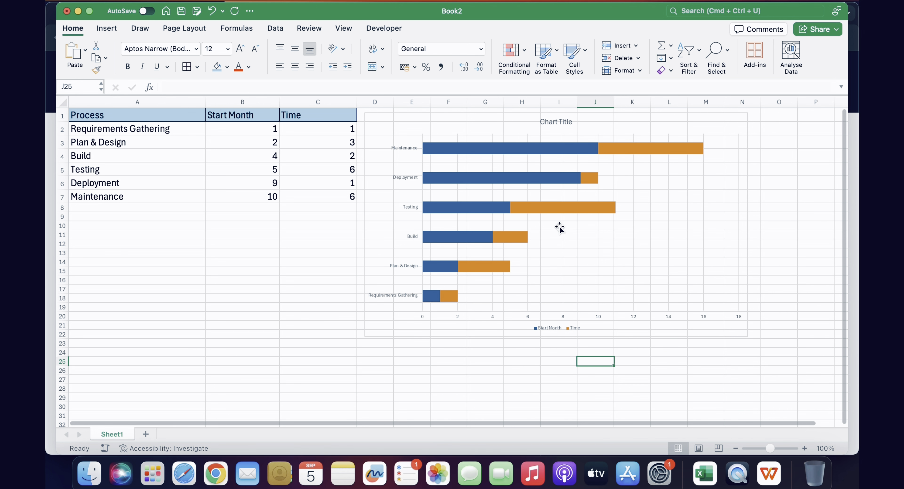
Try a solid fill on the chart's plot area and undo it
{"action": "left_click", "coordinate": [549, 226]}
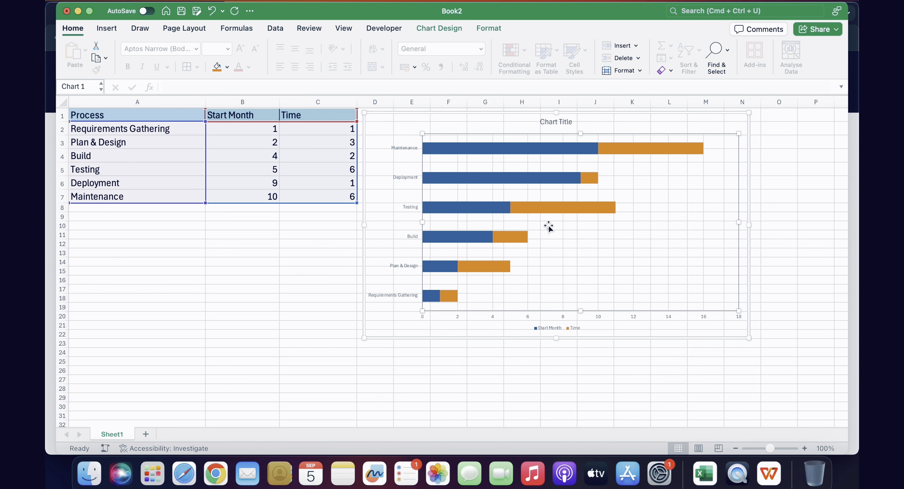
{"action": "right_click", "coordinate": [548, 229]}
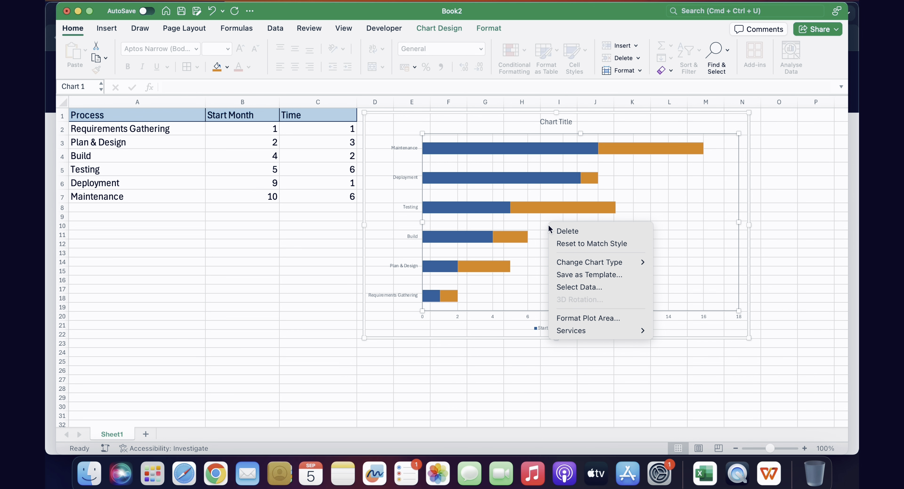
{"action": "left_click", "coordinate": [598, 319]}
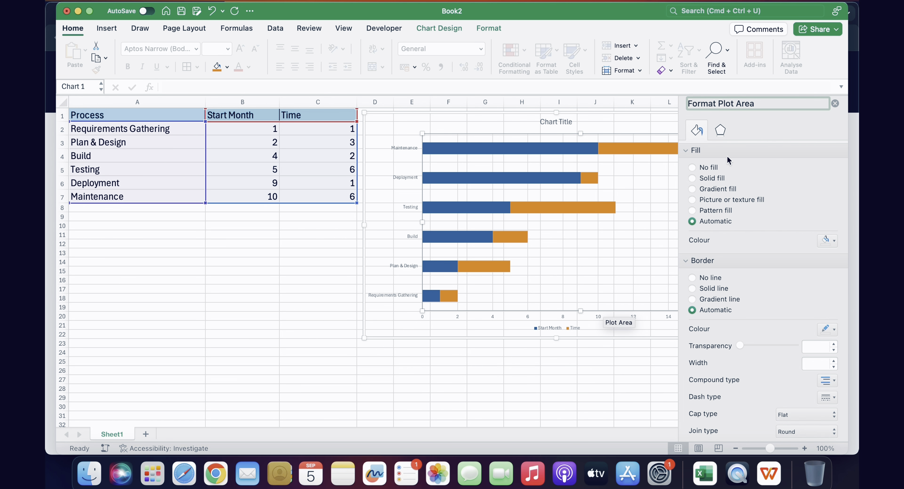
{"action": "left_click", "coordinate": [719, 135]}
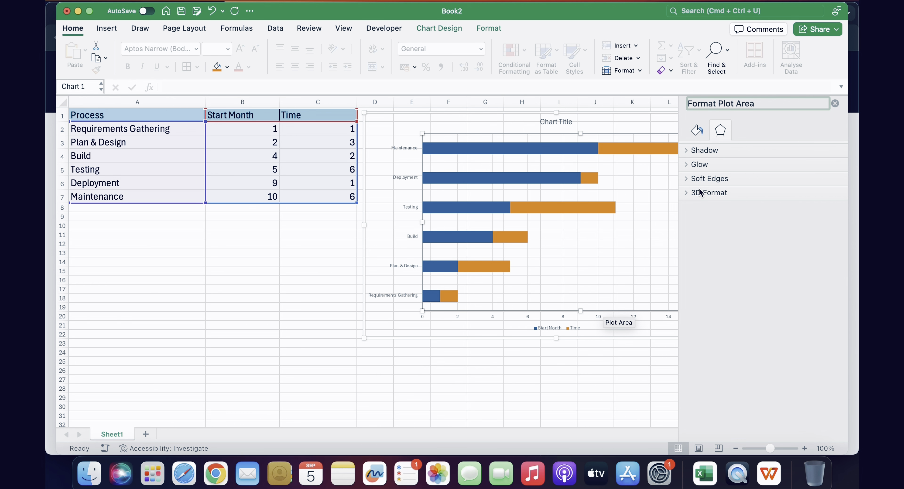
{"action": "left_click", "coordinate": [700, 154]}
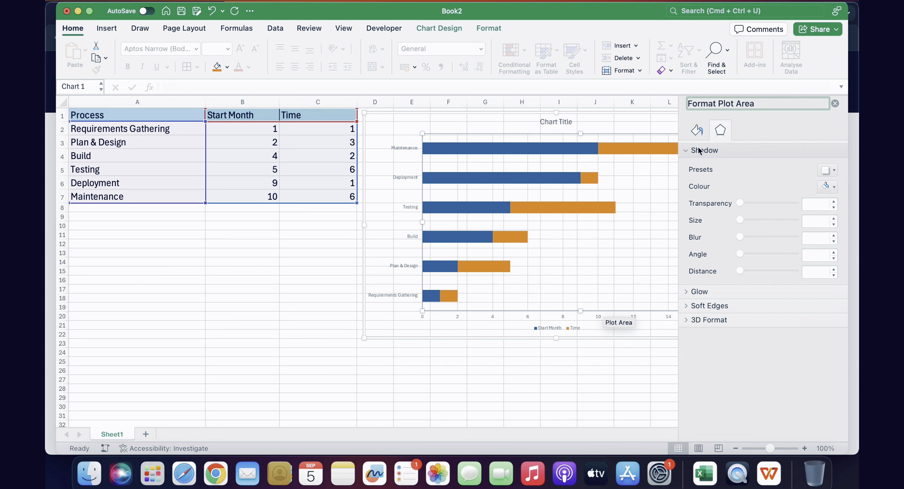
{"action": "left_click", "coordinate": [697, 130]}
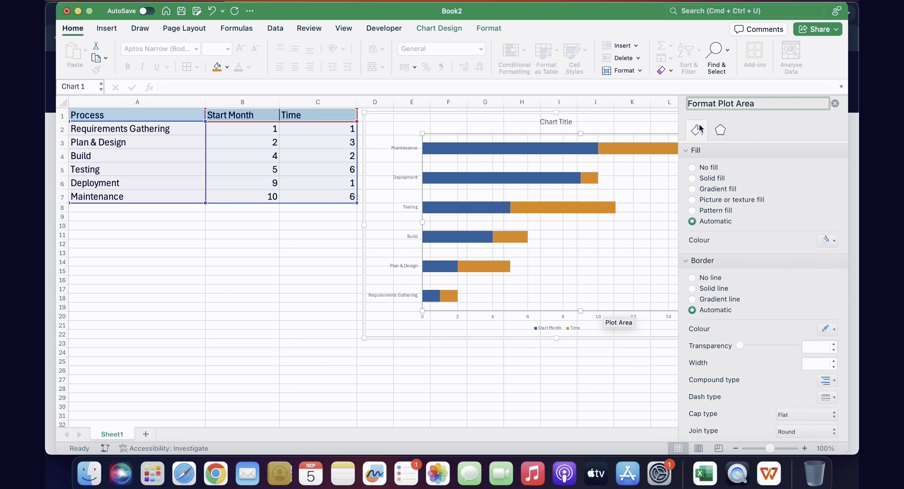
{"action": "left_click", "coordinate": [692, 178]}
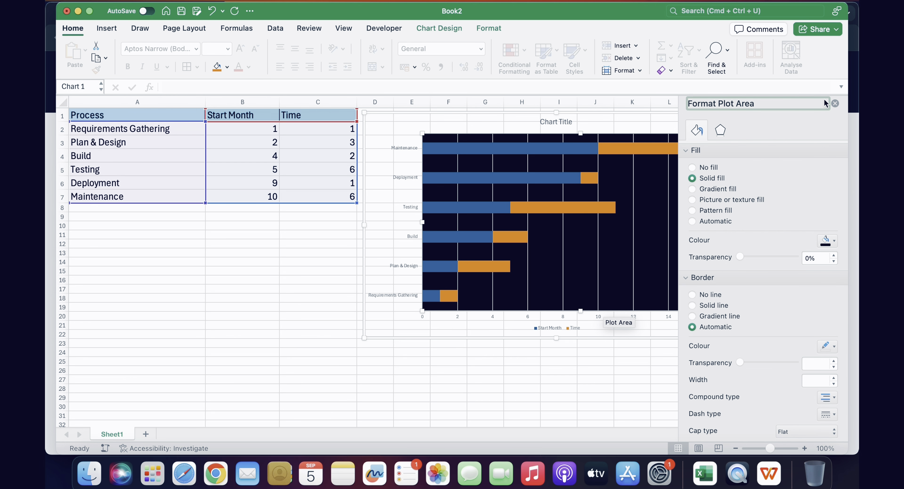
{"action": "left_click", "coordinate": [835, 105]}
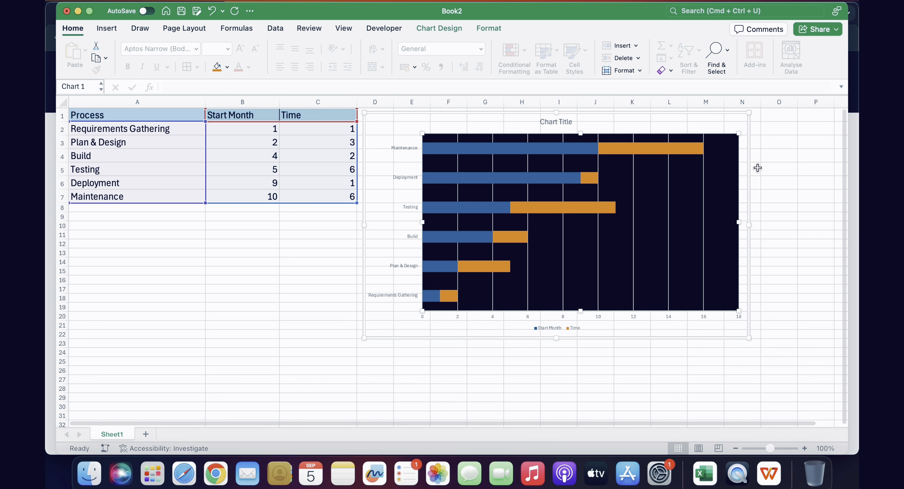
{"action": "key", "text": "super+z"}
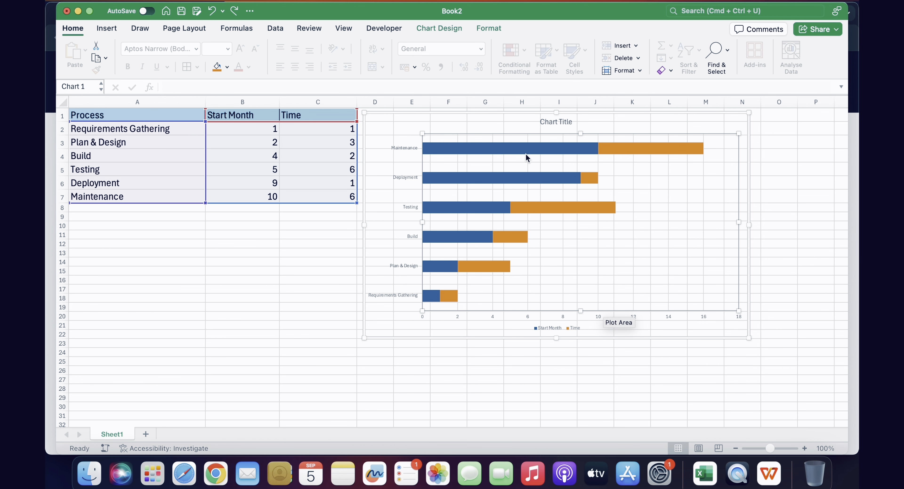
Set the gap width of the Start Month series to 159%
{"action": "left_click", "coordinate": [538, 151]}
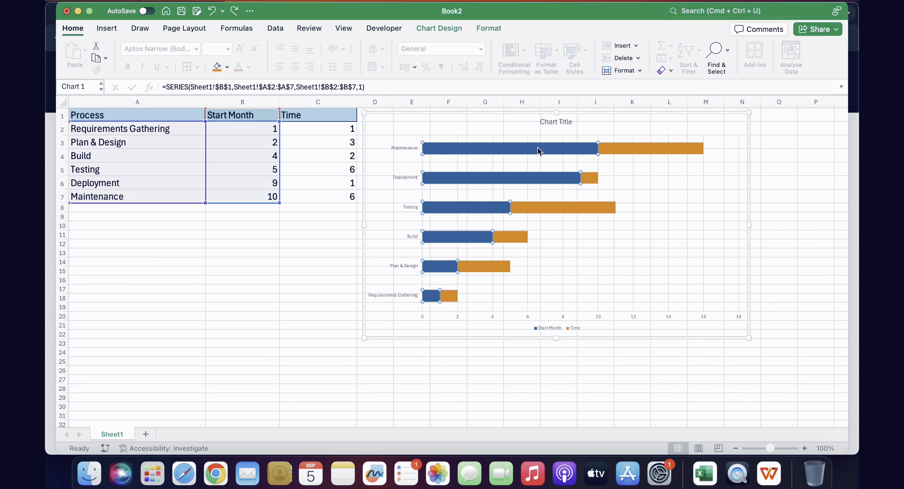
{"action": "right_click", "coordinate": [538, 151]}
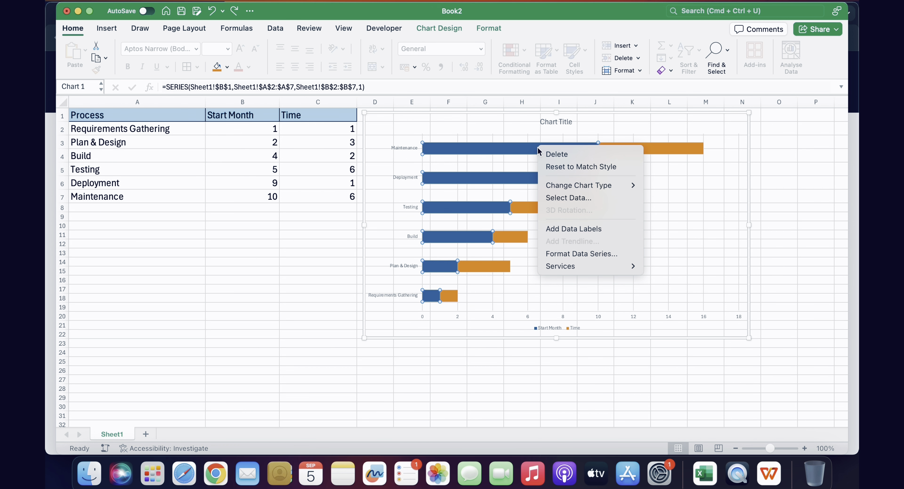
{"action": "left_click", "coordinate": [592, 254]}
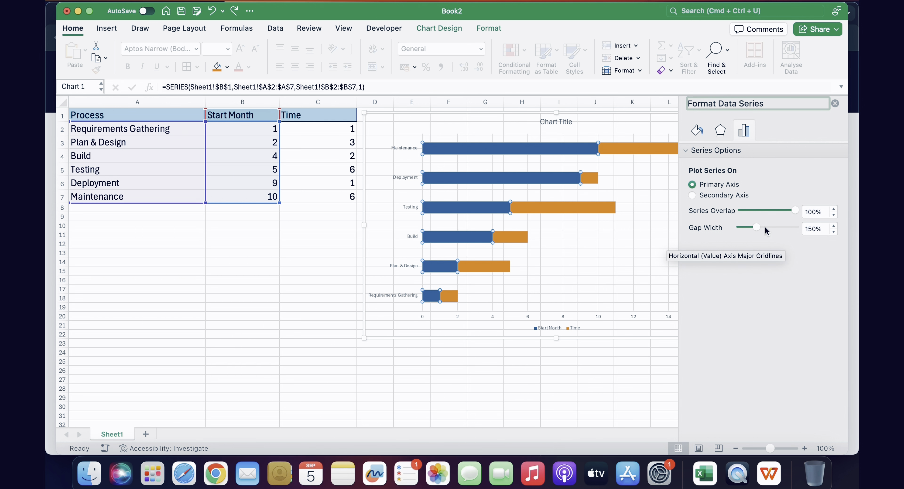
{"action": "left_click", "coordinate": [834, 226]}
{"action": "left_click", "coordinate": [833, 226]}
{"action": "left_click", "coordinate": [834, 227]}
{"action": "left_click", "coordinate": [834, 226]}
{"action": "left_click", "coordinate": [834, 227]}
{"action": "left_click", "coordinate": [833, 227]}
{"action": "left_click", "coordinate": [833, 227]}
{"action": "left_click", "coordinate": [833, 227]}
{"action": "left_click", "coordinate": [834, 227]}
{"action": "left_click", "coordinate": [833, 227]}
{"action": "left_click", "coordinate": [833, 226]}
{"action": "left_click", "coordinate": [834, 226]}
{"action": "left_click", "coordinate": [834, 227]}
{"action": "left_click", "coordinate": [833, 226]}
{"action": "left_click", "coordinate": [834, 227]}
{"action": "left_click", "coordinate": [833, 227]}
{"action": "left_click", "coordinate": [834, 227]}
{"action": "left_click", "coordinate": [834, 227]}
{"action": "left_click", "coordinate": [834, 227]}
{"action": "left_click", "coordinate": [834, 227]}
{"action": "left_click", "coordinate": [834, 227]}
{"action": "left_click", "coordinate": [834, 226]}
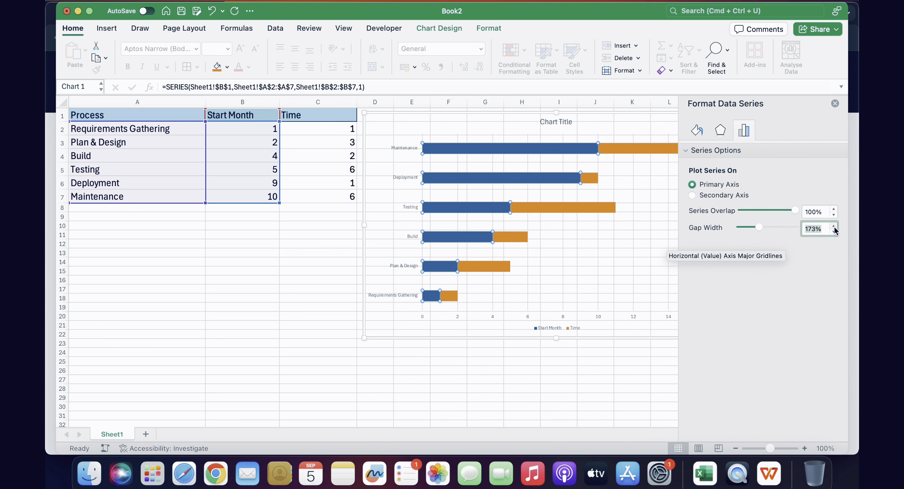
{"action": "left_click", "coordinate": [834, 227]}
{"action": "left_click", "coordinate": [833, 227]}
{"action": "left_click", "coordinate": [834, 227]}
{"action": "left_click", "coordinate": [834, 231]}
{"action": "left_click", "coordinate": [833, 231]}
{"action": "left_click", "coordinate": [833, 232]}
{"action": "left_click", "coordinate": [834, 232]}
{"action": "left_click", "coordinate": [833, 232]}
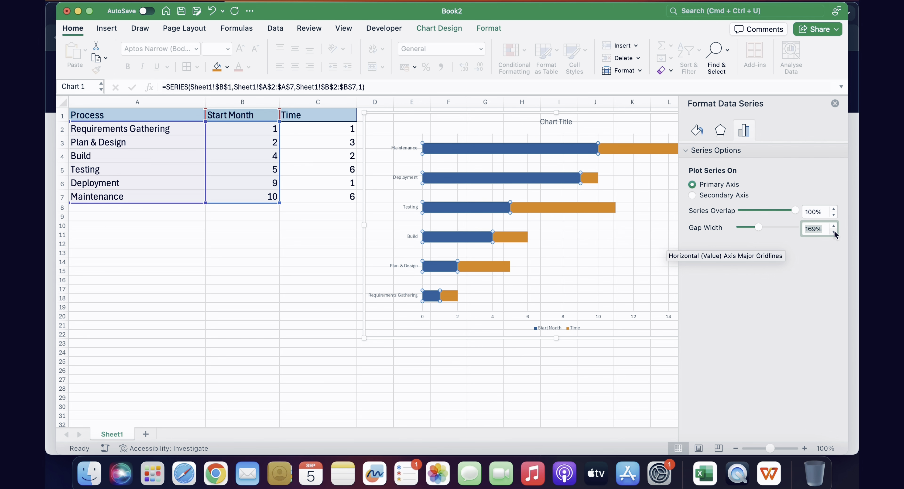
{"action": "left_click", "coordinate": [834, 231]}
{"action": "left_click", "coordinate": [833, 232]}
{"action": "left_click", "coordinate": [833, 232]}
{"action": "left_click", "coordinate": [834, 232]}
{"action": "left_click", "coordinate": [833, 231]}
{"action": "left_click", "coordinate": [834, 231]}
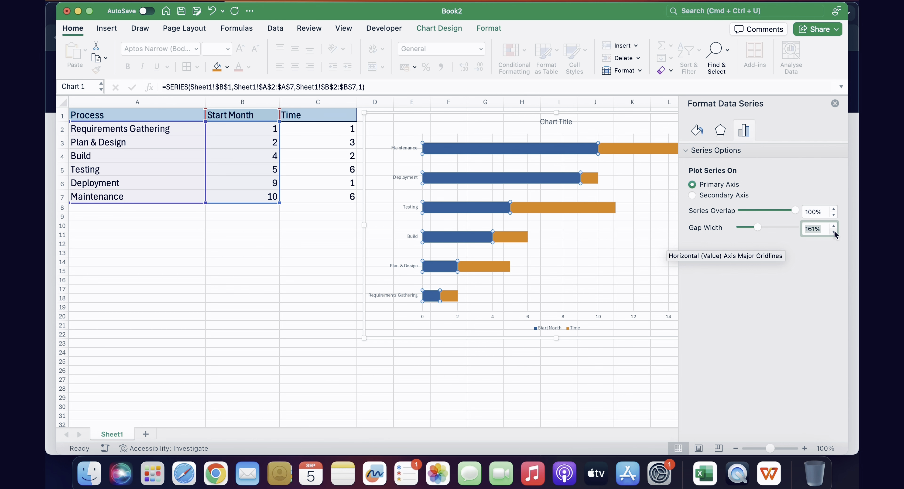
{"action": "left_click", "coordinate": [834, 231]}
{"action": "left_click", "coordinate": [833, 232]}
{"action": "left_click", "coordinate": [833, 232]}
Try reducing the series overlap to 84% and restore it to 100%
{"action": "left_click", "coordinate": [833, 214]}
{"action": "left_click", "coordinate": [833, 214]}
{"action": "left_click", "coordinate": [834, 214]}
{"action": "left_click", "coordinate": [833, 215]}
{"action": "left_click", "coordinate": [833, 215]}
{"action": "left_click", "coordinate": [833, 214]}
{"action": "left_click", "coordinate": [834, 215]}
{"action": "left_click", "coordinate": [833, 215]}
{"action": "left_click", "coordinate": [834, 214]}
{"action": "left_click", "coordinate": [833, 215]}
{"action": "left_click", "coordinate": [834, 215]}
{"action": "left_click", "coordinate": [833, 215]}
{"action": "left_click", "coordinate": [833, 215]}
{"action": "left_click", "coordinate": [834, 214]}
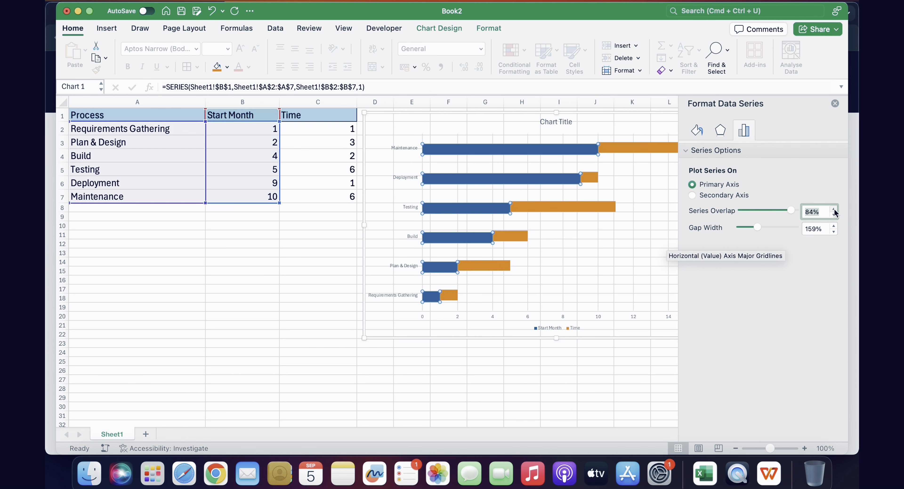
{"action": "left_click", "coordinate": [834, 209]}
{"action": "left_click", "coordinate": [834, 210]}
{"action": "left_click", "coordinate": [834, 209]}
{"action": "left_click", "coordinate": [834, 209]}
{"action": "left_click", "coordinate": [834, 210]}
{"action": "left_click", "coordinate": [834, 209]}
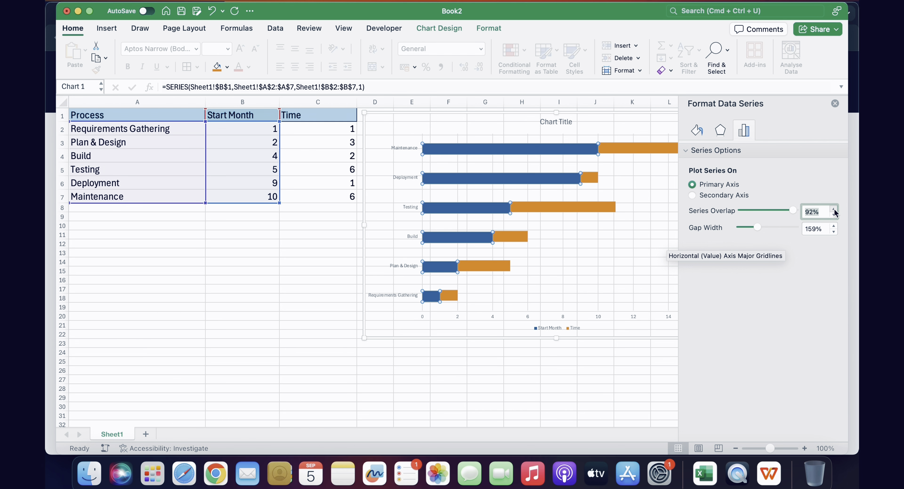
{"action": "left_click", "coordinate": [833, 209]}
{"action": "left_click", "coordinate": [833, 209]}
{"action": "left_click", "coordinate": [834, 210]}
{"action": "left_click", "coordinate": [834, 210]}
{"action": "left_click", "coordinate": [833, 210]}
{"action": "left_click", "coordinate": [834, 210]}
{"action": "left_click", "coordinate": [834, 210]}
{"action": "left_click", "coordinate": [833, 210]}
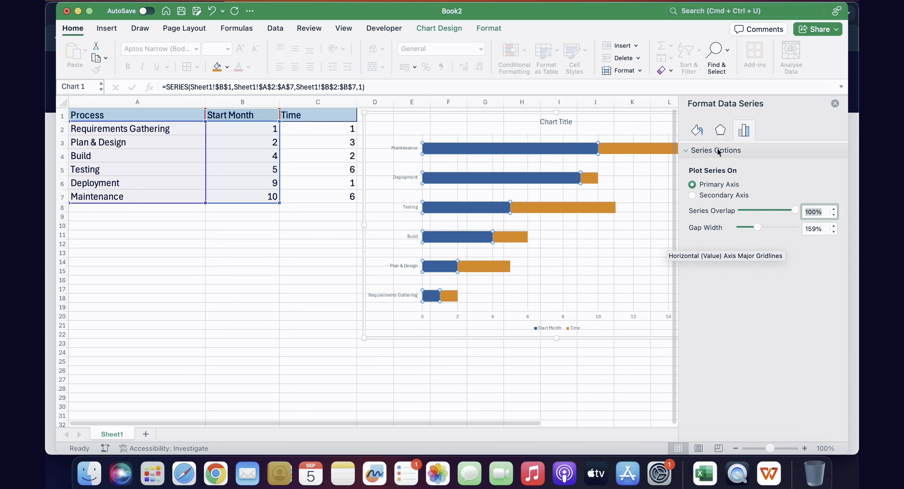
Give the Start Month bars a solid white fill with no border line and close the formatting options
{"action": "left_click", "coordinate": [721, 135]}
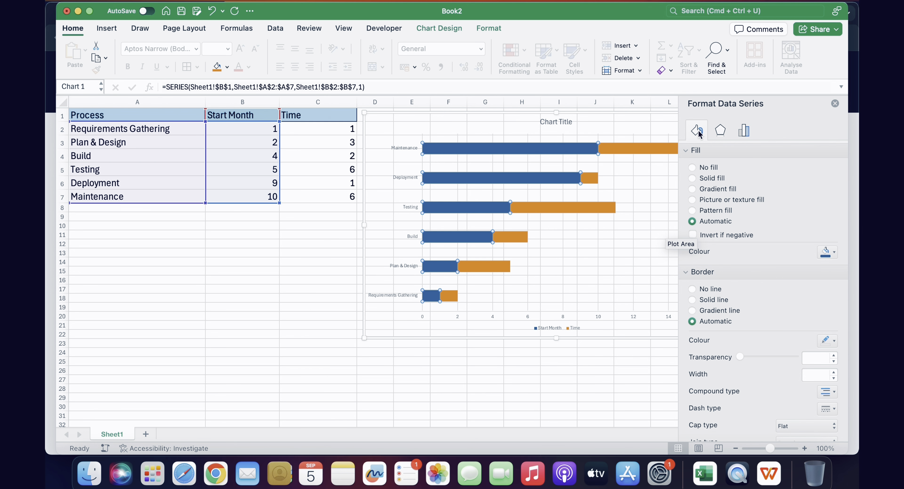
{"action": "scroll", "coordinate": [768, 280], "scroll_direction": "down", "scroll_amount": 3}
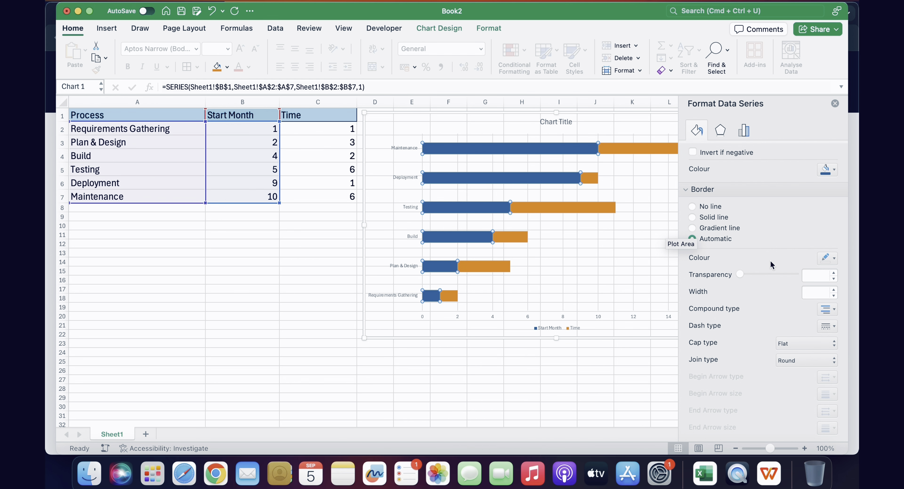
{"action": "scroll", "coordinate": [788, 224], "scroll_direction": "up", "scroll_amount": 3}
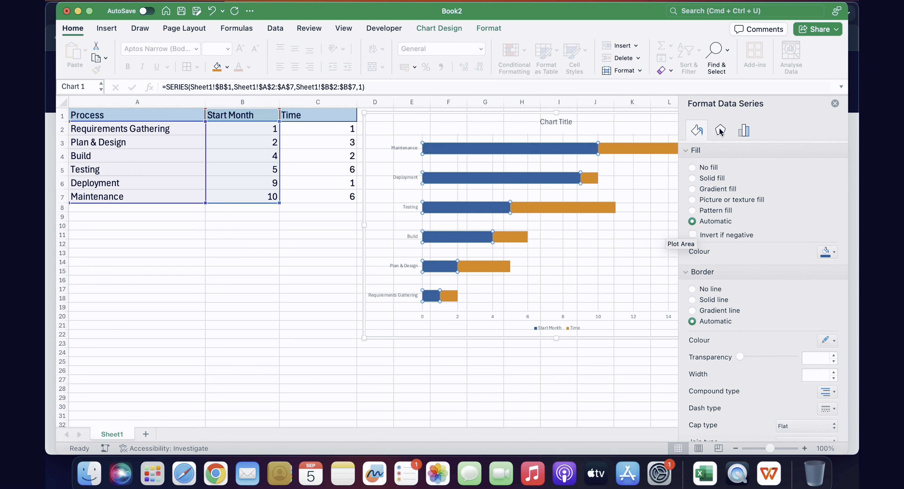
{"action": "left_click", "coordinate": [834, 253]}
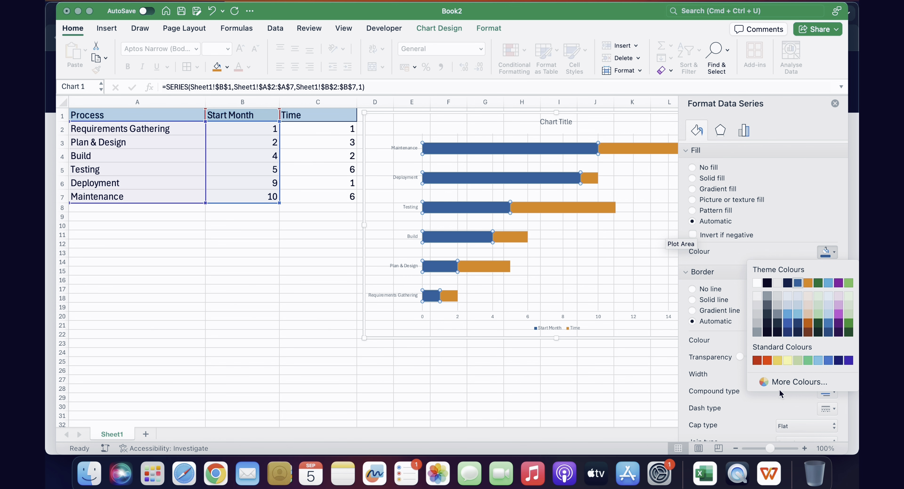
{"action": "left_click", "coordinate": [757, 283]}
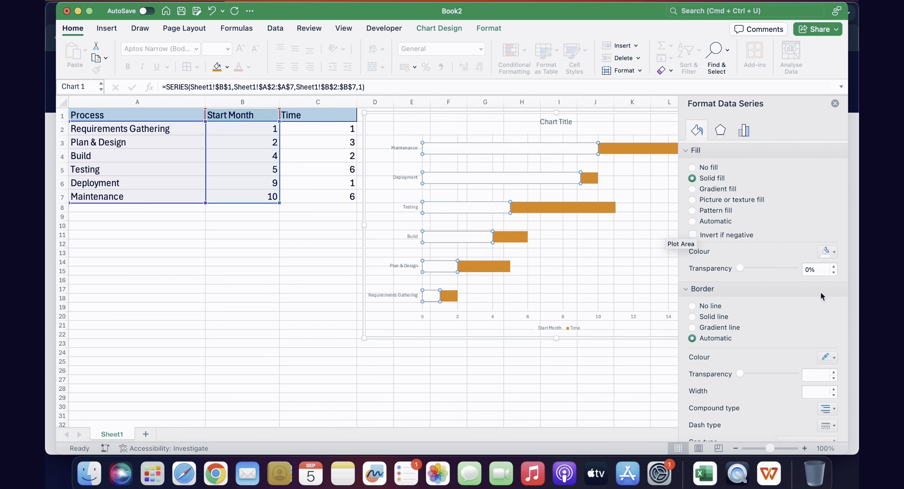
{"action": "left_click", "coordinate": [692, 306]}
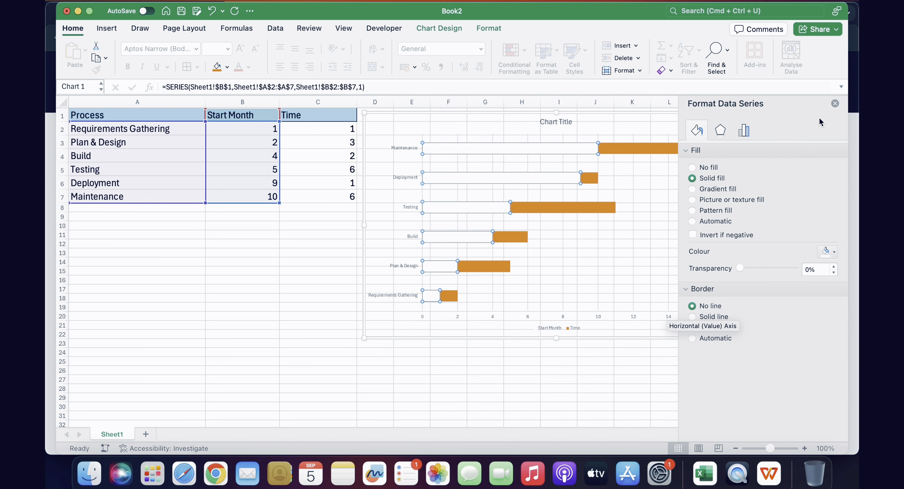
{"action": "left_click", "coordinate": [834, 103]}
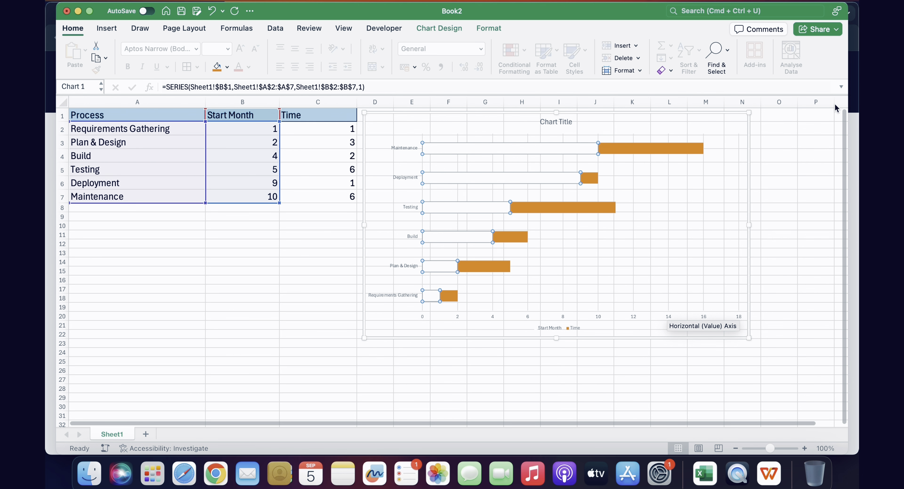
{"action": "left_click", "coordinate": [652, 378]}
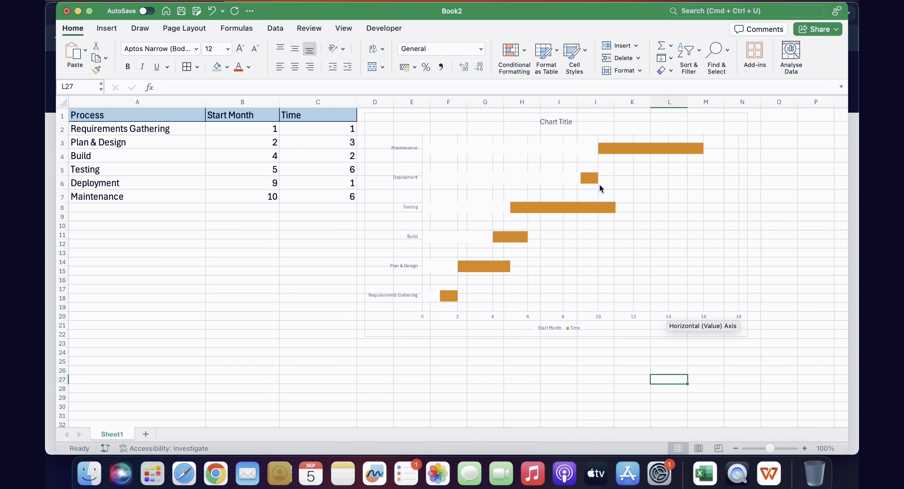
Try moving the plot area lower inside the chart and undo the move
{"action": "mouse_move", "coordinate": [599, 187]}
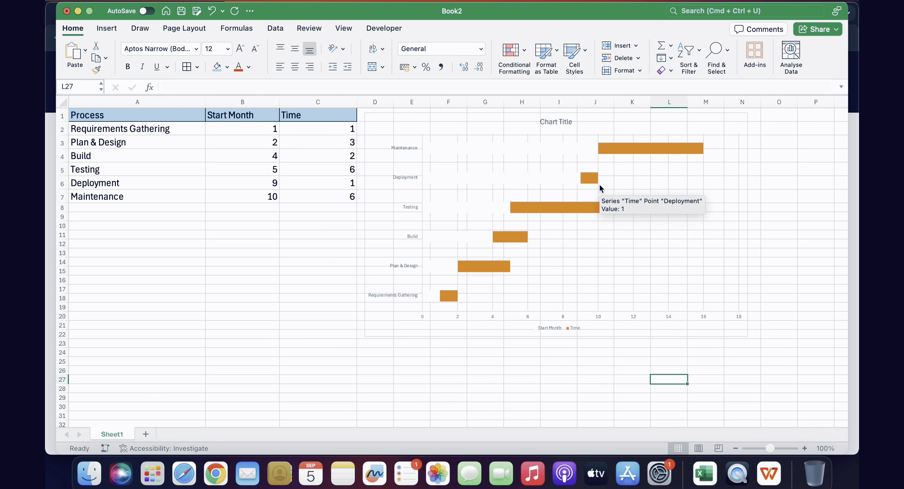
{"action": "left_click_drag", "start_coordinate": [603, 244], "coordinate": [600, 311]}
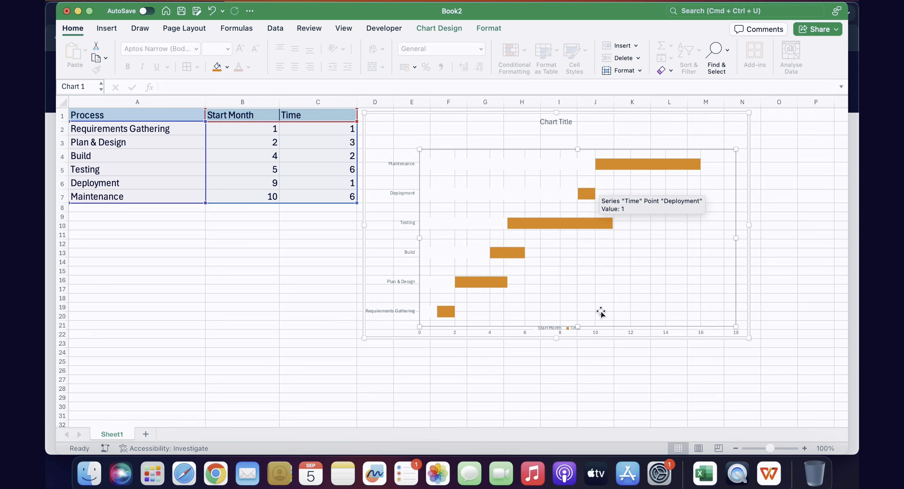
{"action": "key", "text": "super+z"}
Reposition the chart beside the table at the top of the sheet, covering about columns D to N
{"action": "mouse_move", "coordinate": [605, 339]}
{"action": "left_mouse_down"}
{"action": "mouse_move", "coordinate": [547, 432]}
{"action": "mouse_move", "coordinate": [546, 389]}
{"action": "mouse_move", "coordinate": [607, 338]}
{"action": "left_mouse_up"}
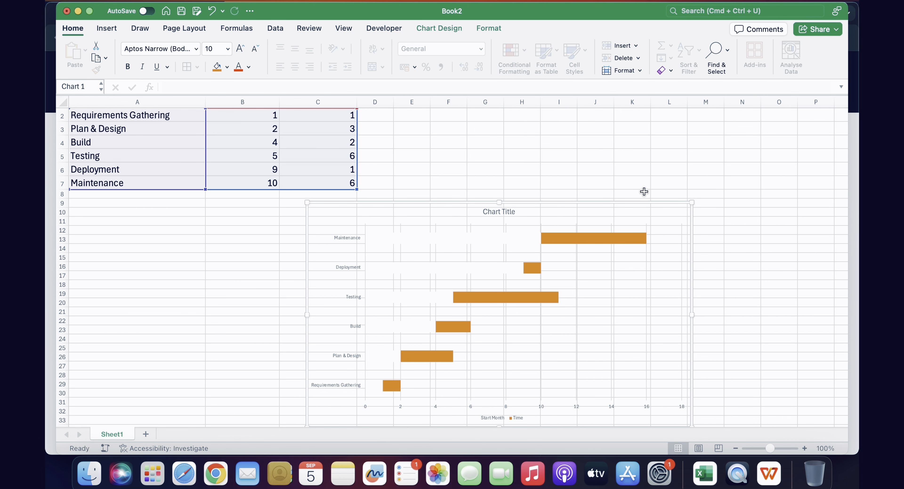
{"action": "left_click_drag", "start_coordinate": [642, 200], "coordinate": [704, 115]}
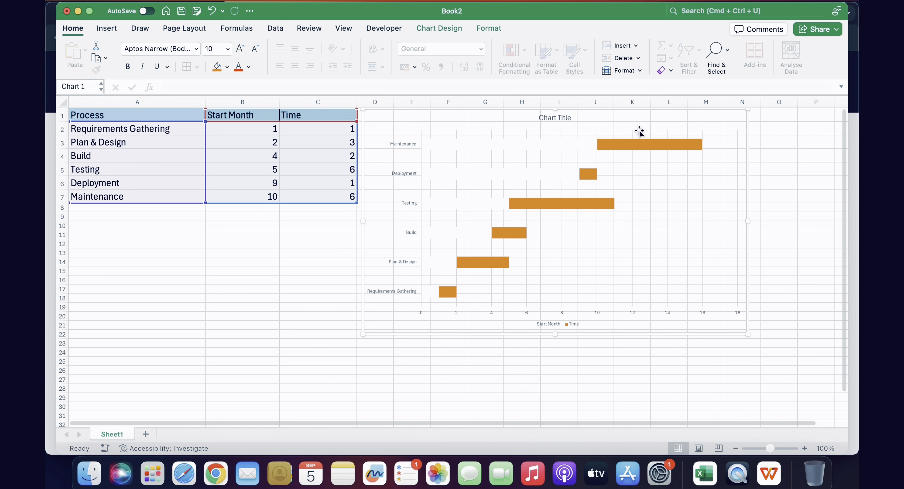
Set the Start Month series' fill to No fill and close its formatting options
{"action": "left_click", "coordinate": [571, 144]}
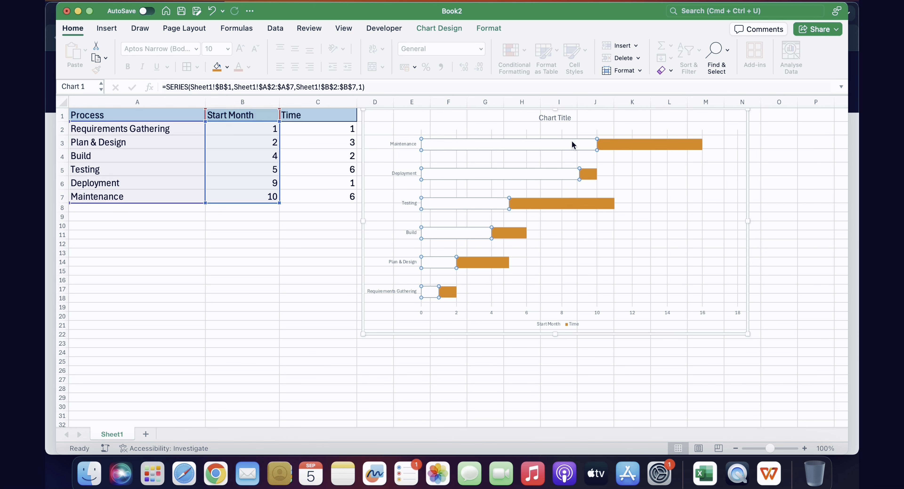
{"action": "right_click", "coordinate": [572, 144]}
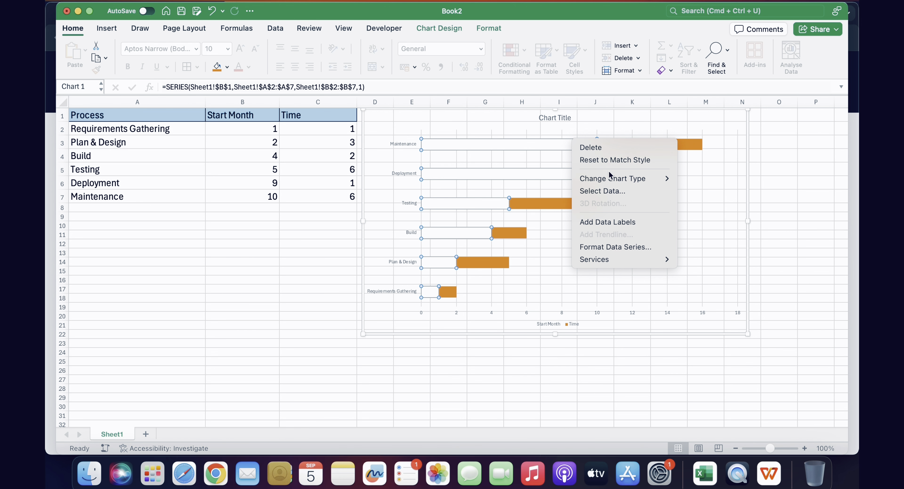
{"action": "left_click", "coordinate": [627, 246]}
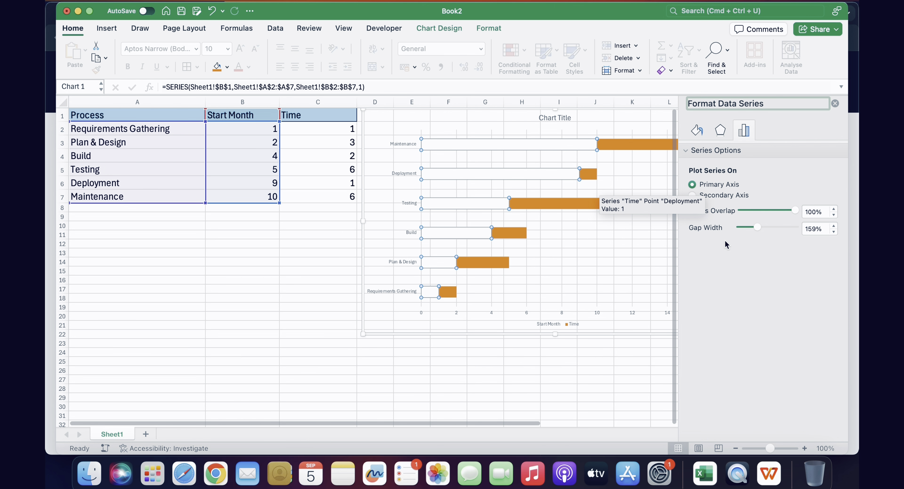
{"action": "left_click", "coordinate": [697, 132]}
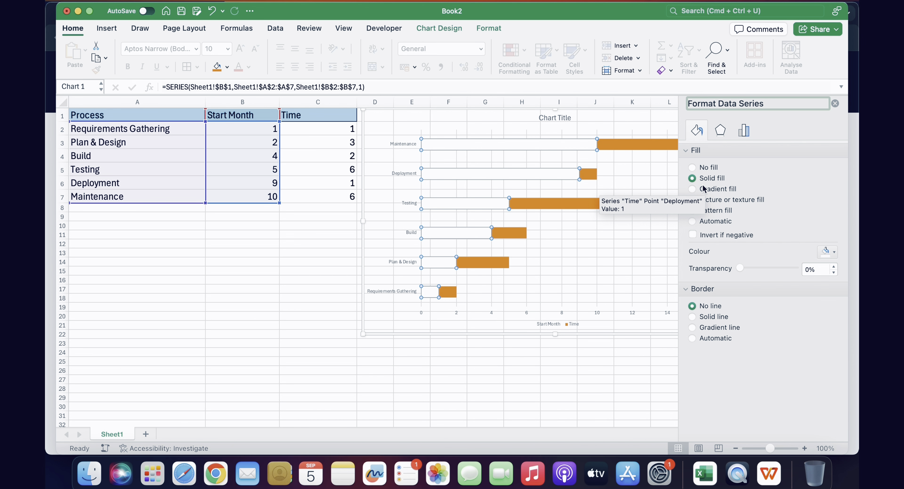
{"action": "left_click", "coordinate": [692, 168]}
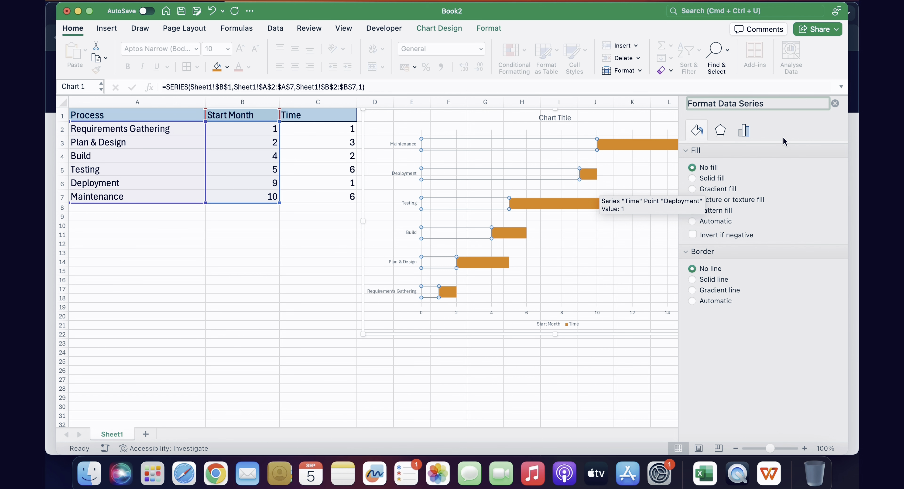
{"action": "left_click", "coordinate": [834, 104]}
{"action": "left_click", "coordinate": [709, 235]}
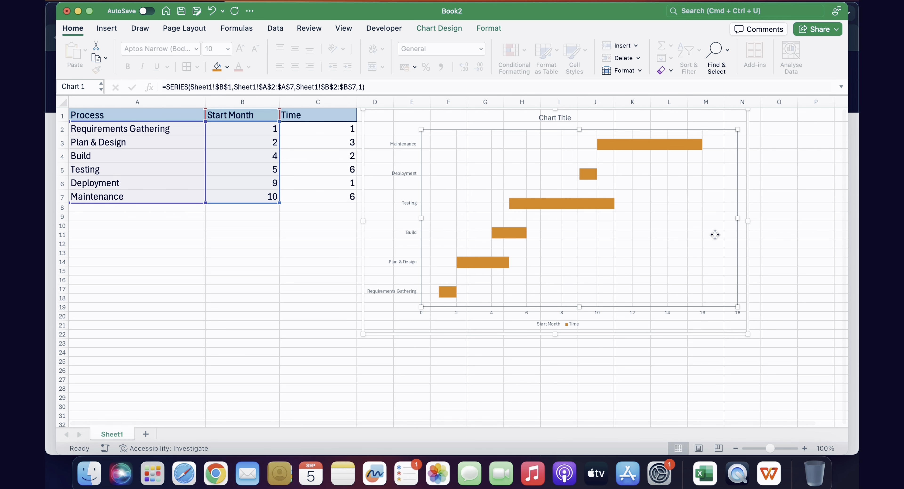
Change the Time series' fill to a light blue theme colour
{"action": "left_click", "coordinate": [451, 292]}
{"action": "right_click", "coordinate": [451, 291]}
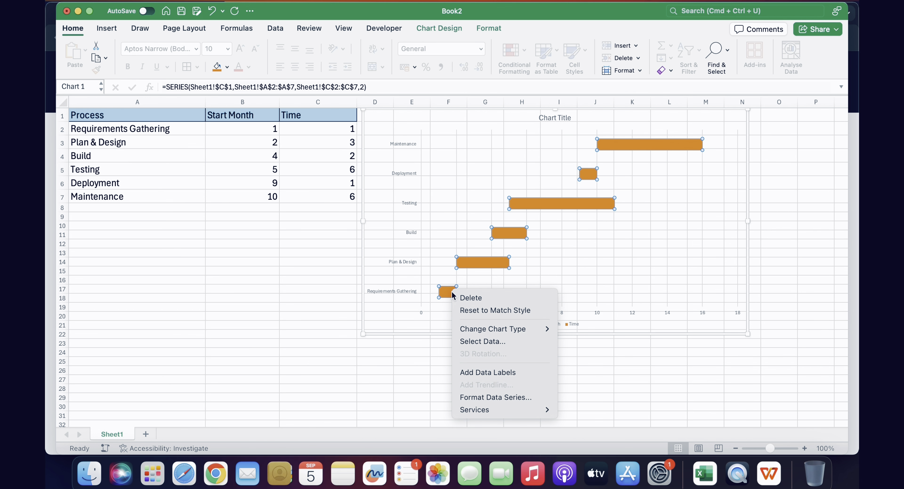
{"action": "left_click", "coordinate": [502, 398]}
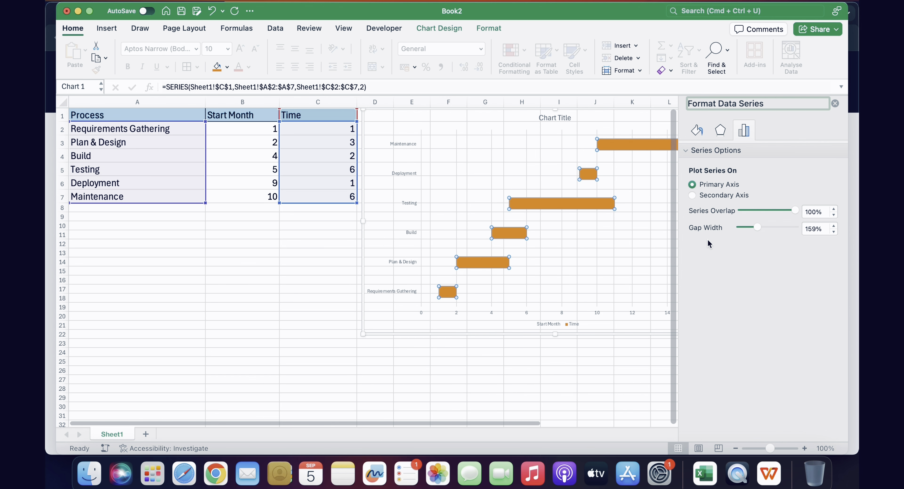
{"action": "left_click", "coordinate": [702, 132]}
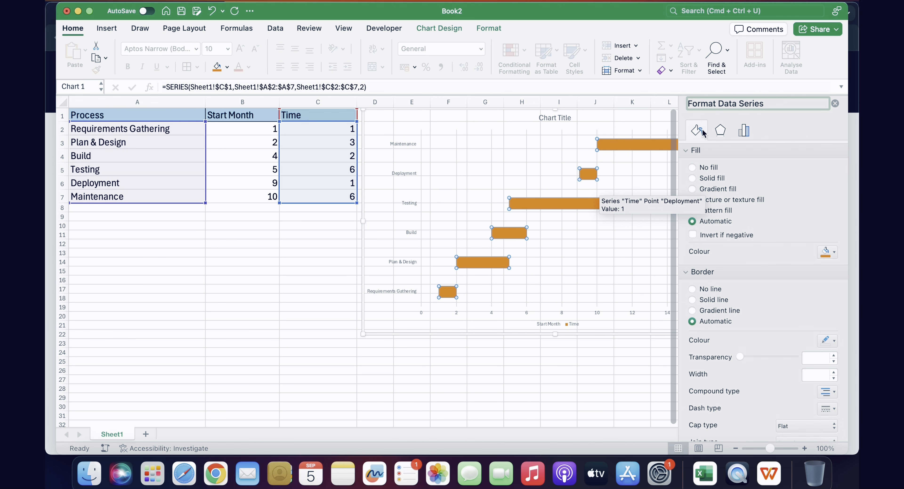
{"action": "left_click", "coordinate": [835, 252]}
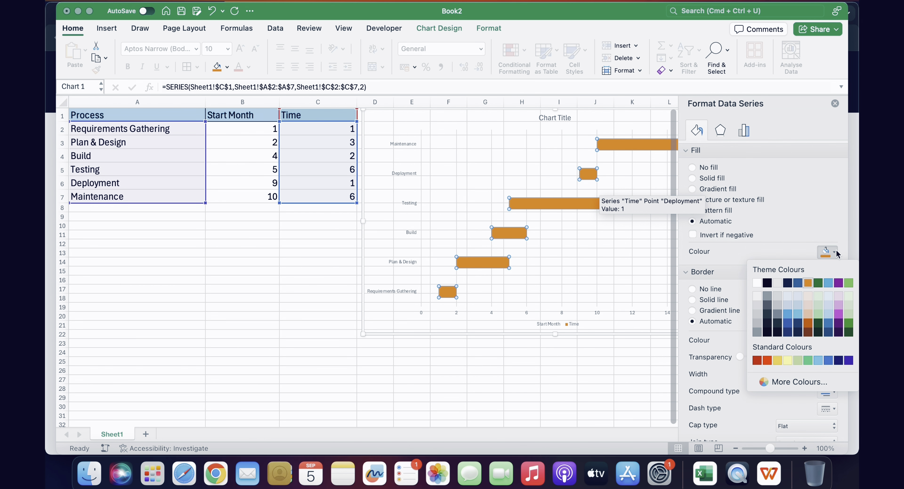
{"action": "left_click", "coordinate": [827, 303]}
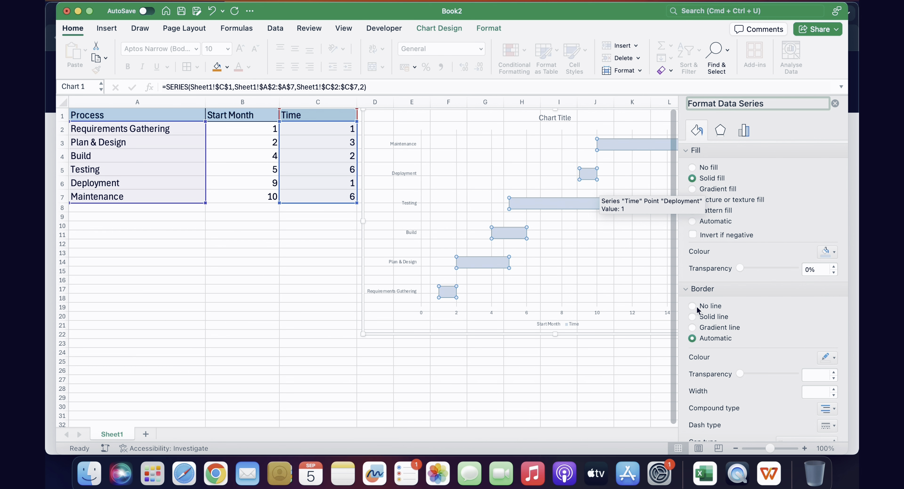
Review the Time series' border settings and series options, and close its formatting options
{"action": "scroll", "coordinate": [700, 327], "scroll_direction": "down", "scroll_amount": 2}
{"action": "scroll", "coordinate": [700, 327], "scroll_direction": "down", "scroll_amount": 2}
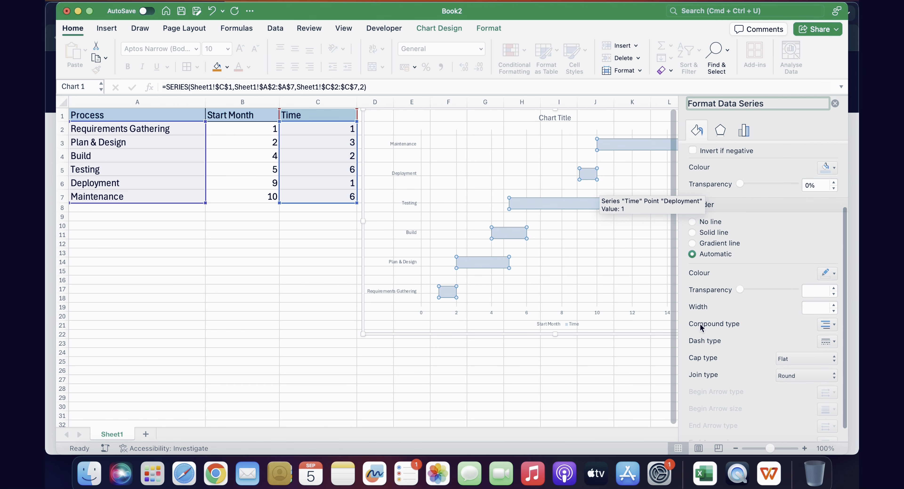
{"action": "scroll", "coordinate": [678, 329], "scroll_direction": "up", "scroll_amount": 5}
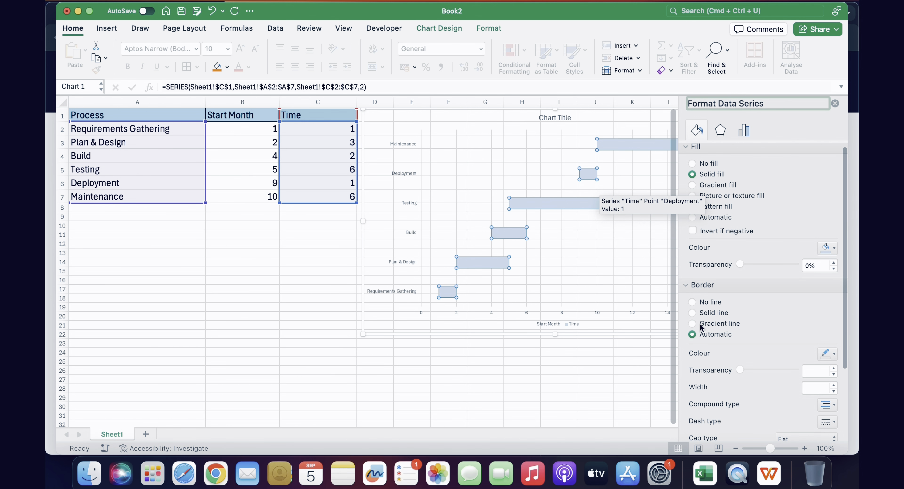
{"action": "left_click", "coordinate": [719, 139]}
{"action": "left_click", "coordinate": [743, 131]}
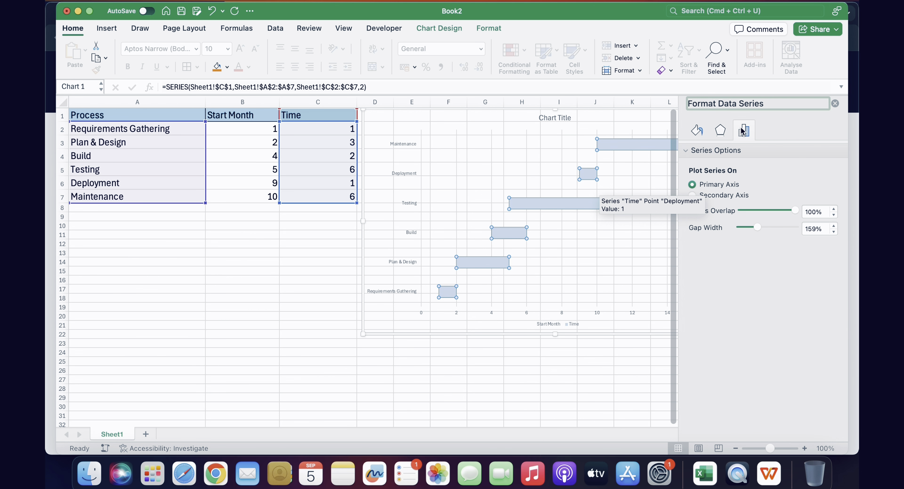
{"action": "left_click", "coordinate": [835, 104]}
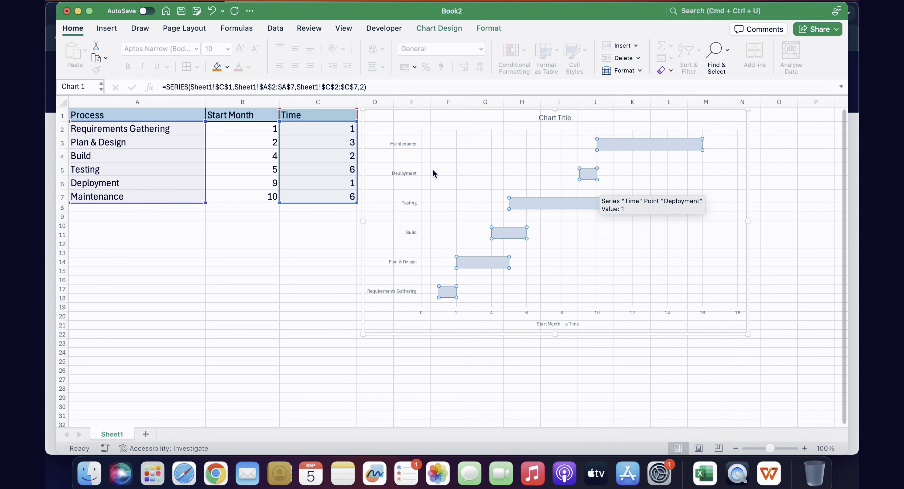
Put the categories of the vertical process axis in reverse order
{"action": "left_click", "coordinate": [398, 291]}
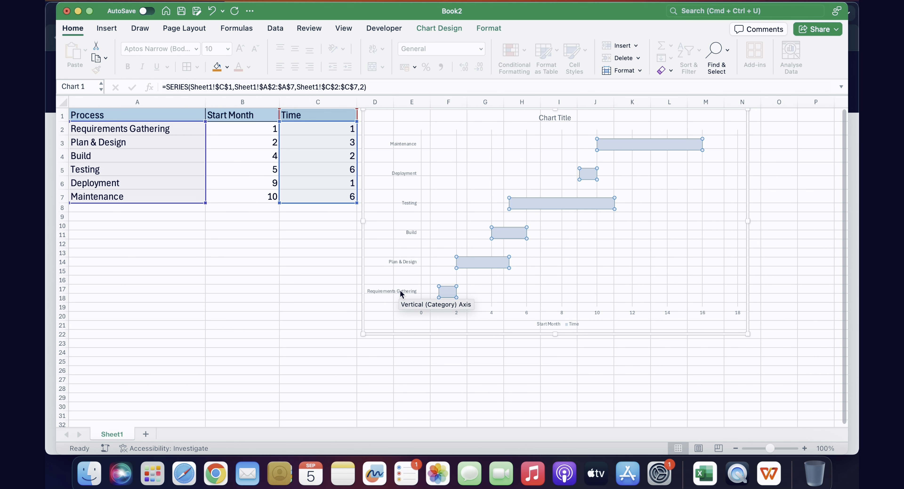
{"action": "right_click", "coordinate": [400, 294]}
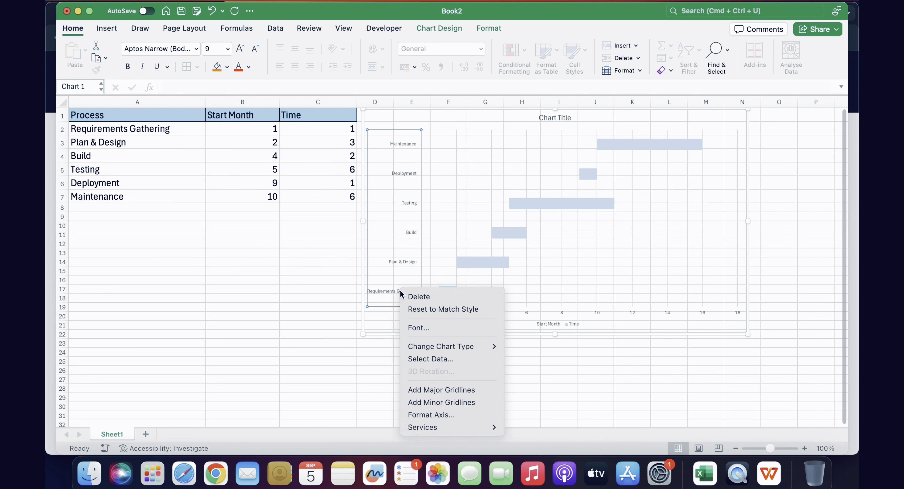
{"action": "left_click", "coordinate": [441, 415]}
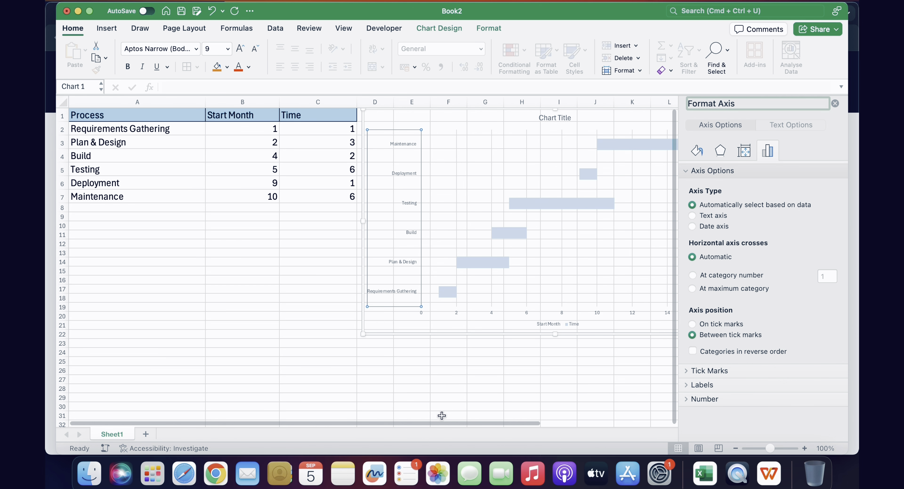
{"action": "left_click", "coordinate": [692, 351]}
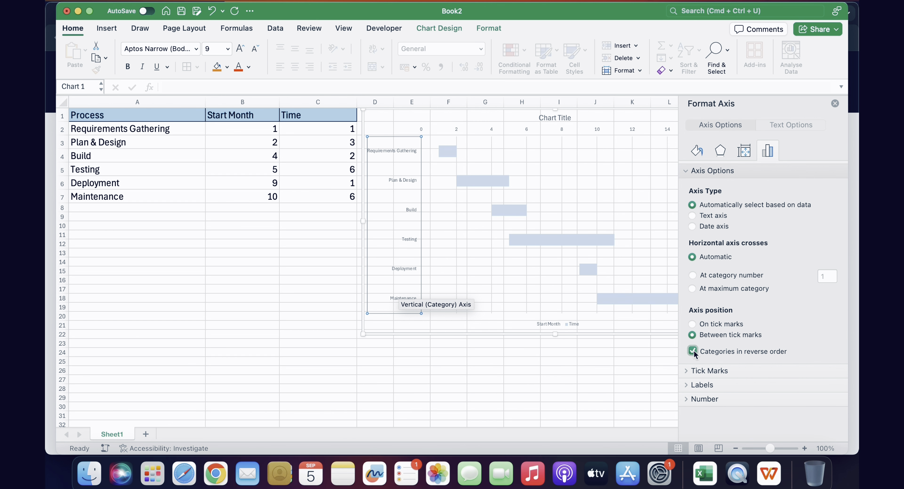
Try Inside major tick marks on the vertical axis, restore None, and review the axis label settings
{"action": "left_click", "coordinate": [689, 372]}
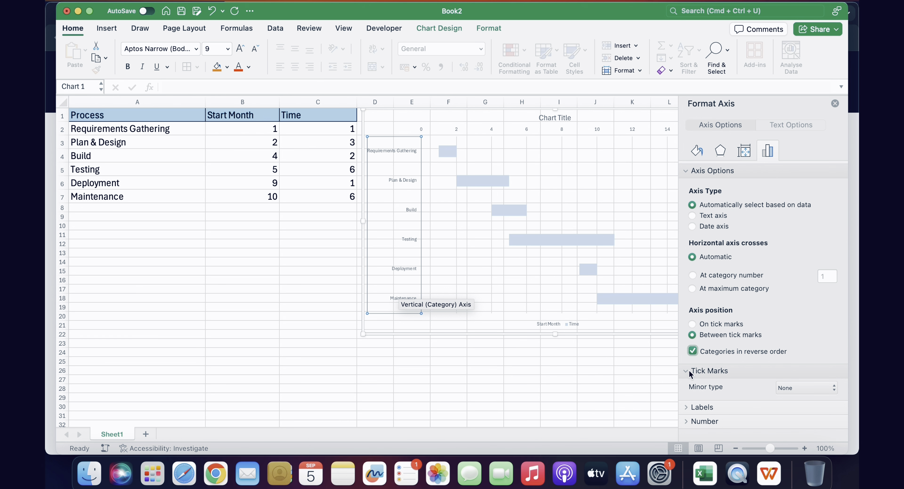
{"action": "scroll", "coordinate": [725, 382], "scroll_direction": "down", "scroll_amount": 3}
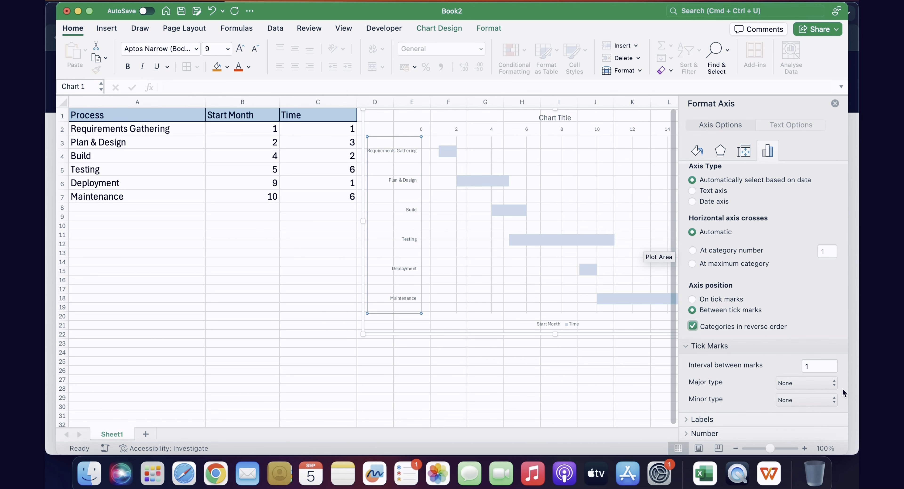
{"action": "left_click", "coordinate": [833, 387]}
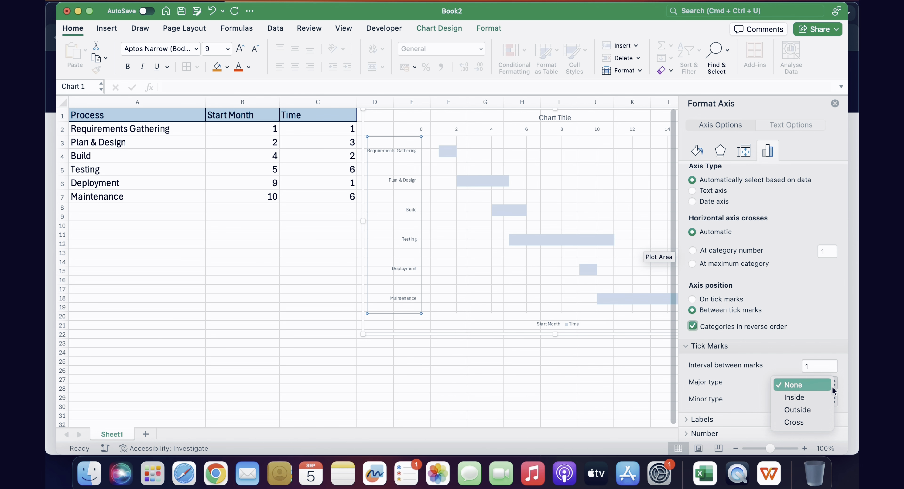
{"action": "left_click", "coordinate": [806, 397]}
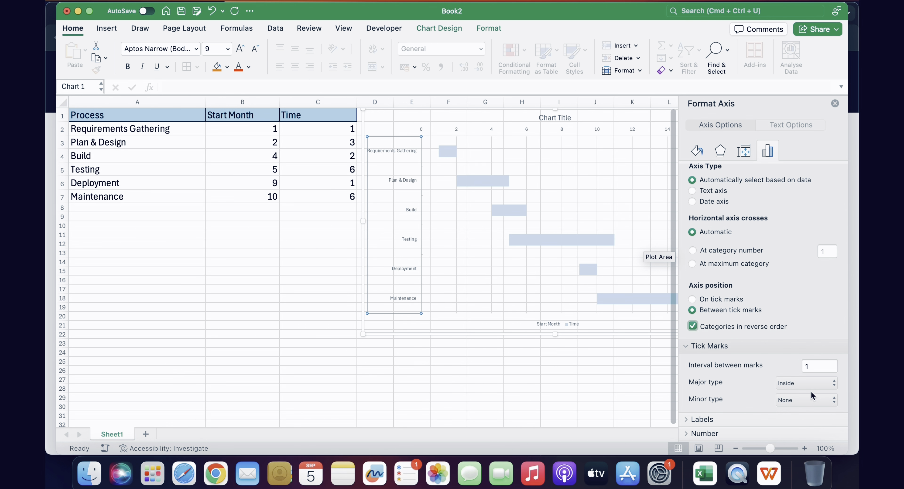
{"action": "left_click", "coordinate": [827, 383]}
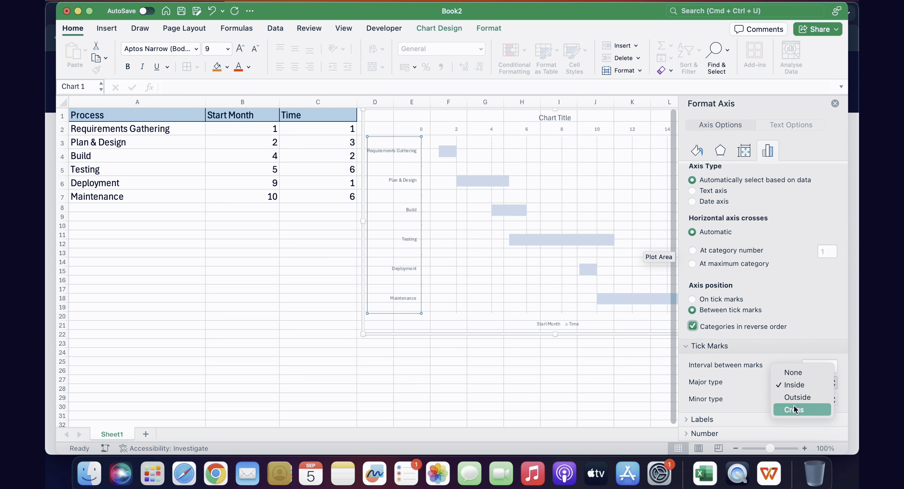
{"action": "left_click", "coordinate": [793, 373]}
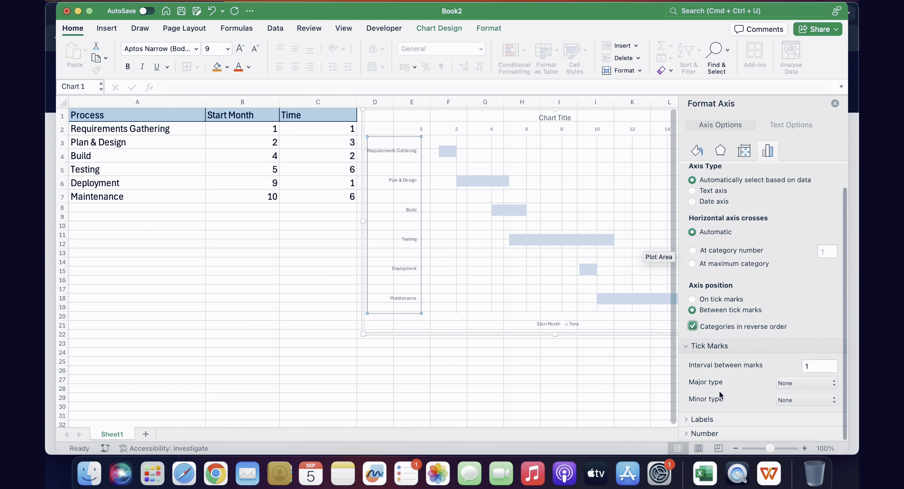
{"action": "left_click", "coordinate": [688, 423]}
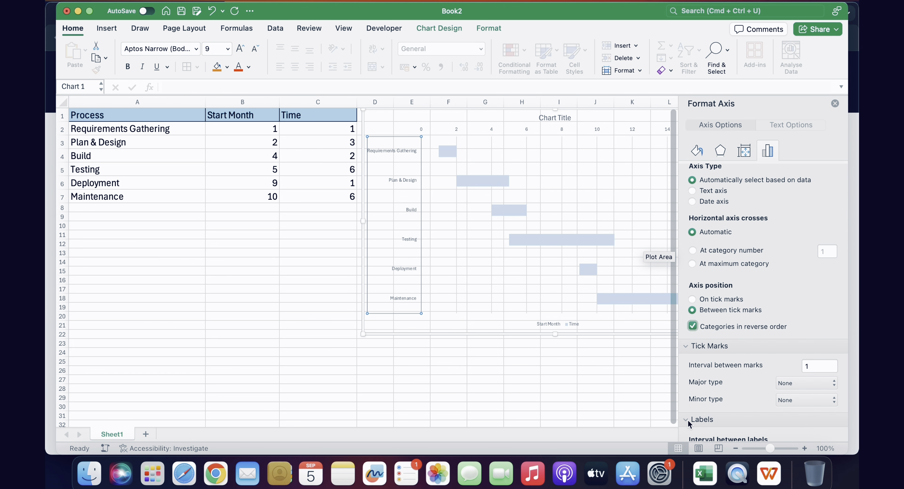
{"action": "scroll", "coordinate": [713, 403], "scroll_direction": "down", "scroll_amount": 3}
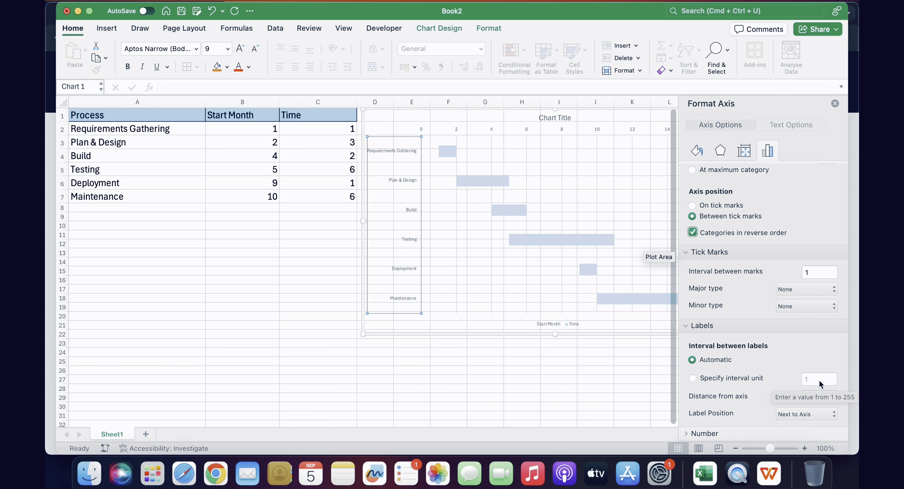
{"action": "scroll", "coordinate": [818, 379], "scroll_direction": "up", "scroll_amount": 4}
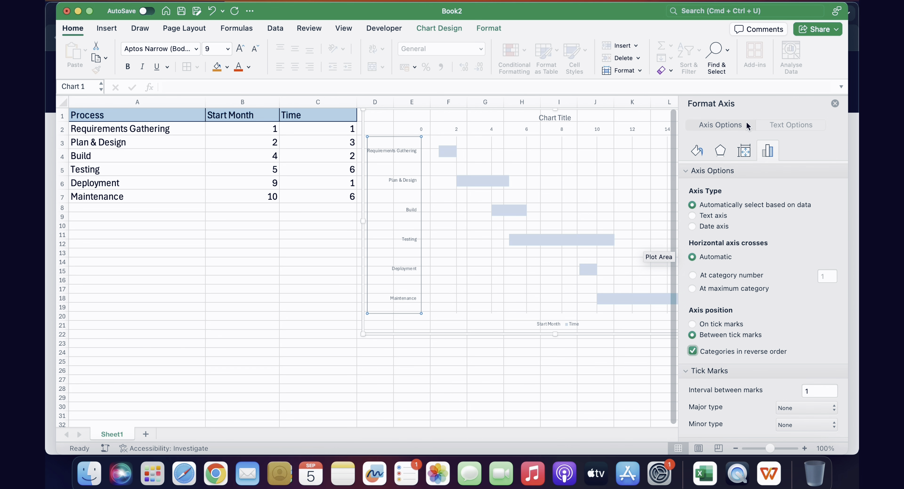
Set the vertical alignment of the process axis text to Top and close the axis formatting options
{"action": "left_click", "coordinate": [785, 122]}
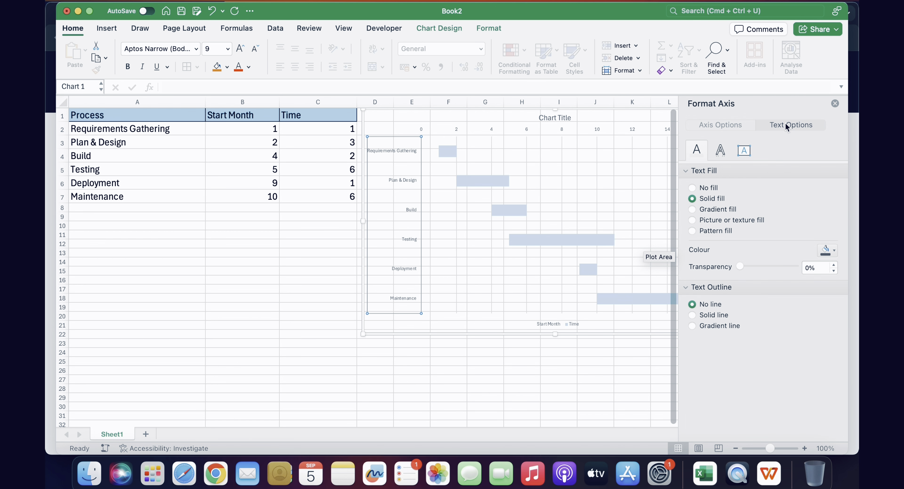
{"action": "left_click", "coordinate": [720, 151]}
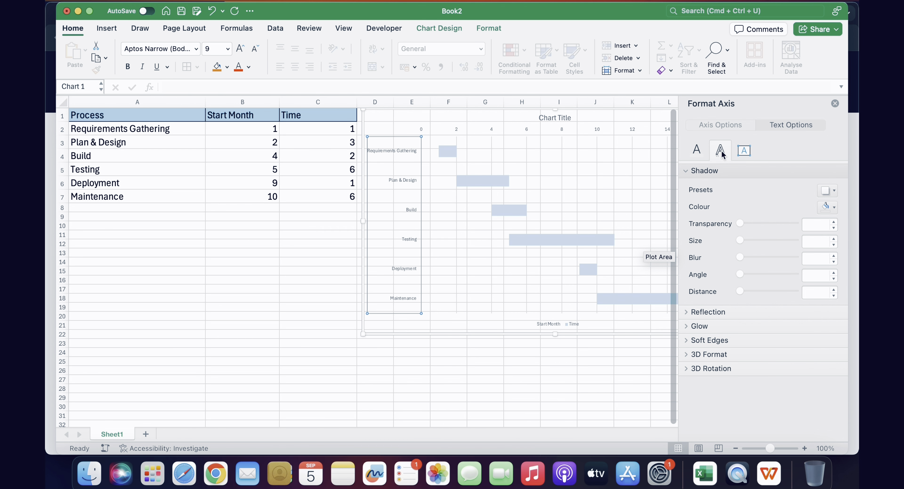
{"action": "left_click", "coordinate": [741, 154]}
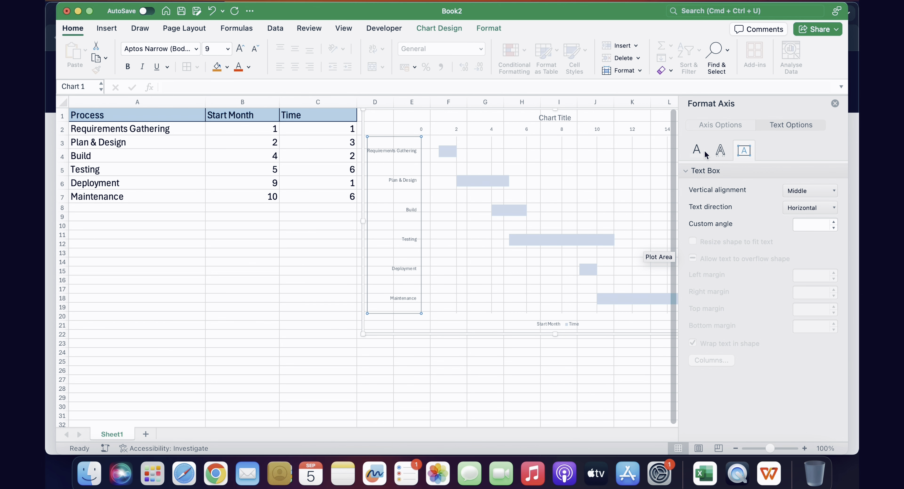
{"action": "left_click", "coordinate": [833, 192]}
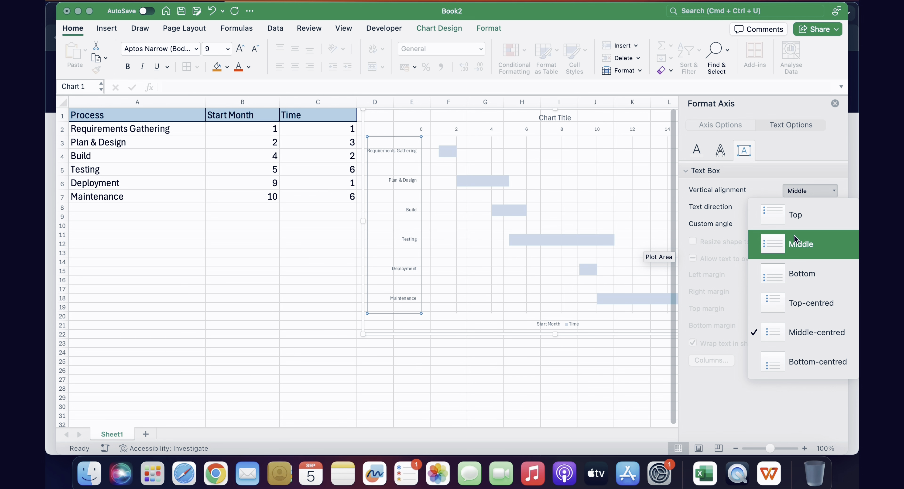
{"action": "left_click", "coordinate": [796, 216]}
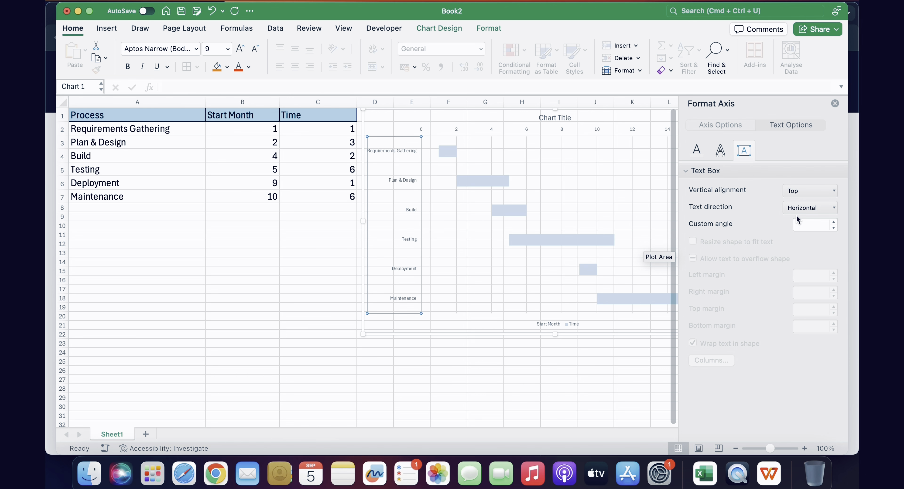
{"action": "left_click", "coordinate": [810, 208]}
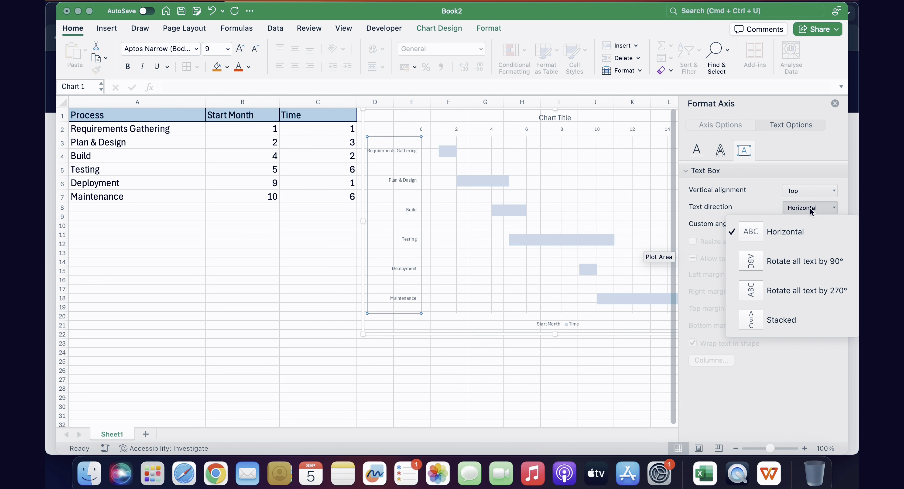
{"action": "left_click", "coordinate": [813, 175]}
{"action": "left_click", "coordinate": [698, 153]}
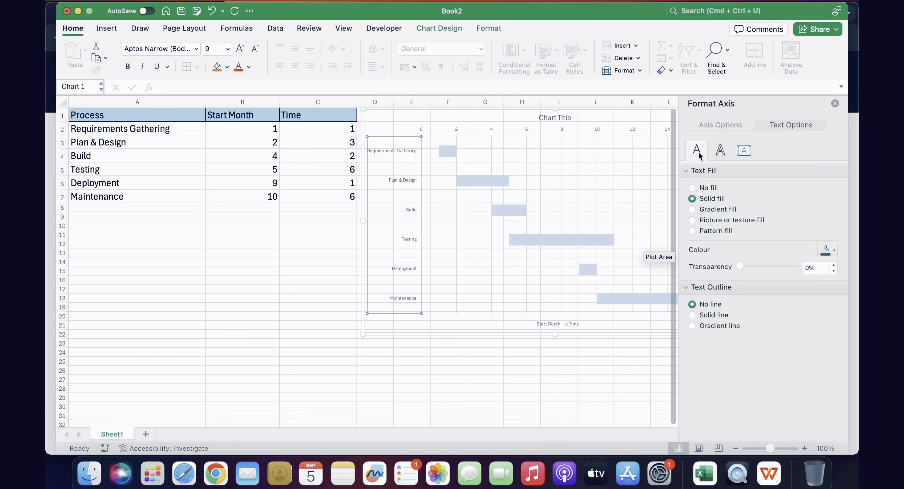
{"action": "left_click", "coordinate": [834, 103]}
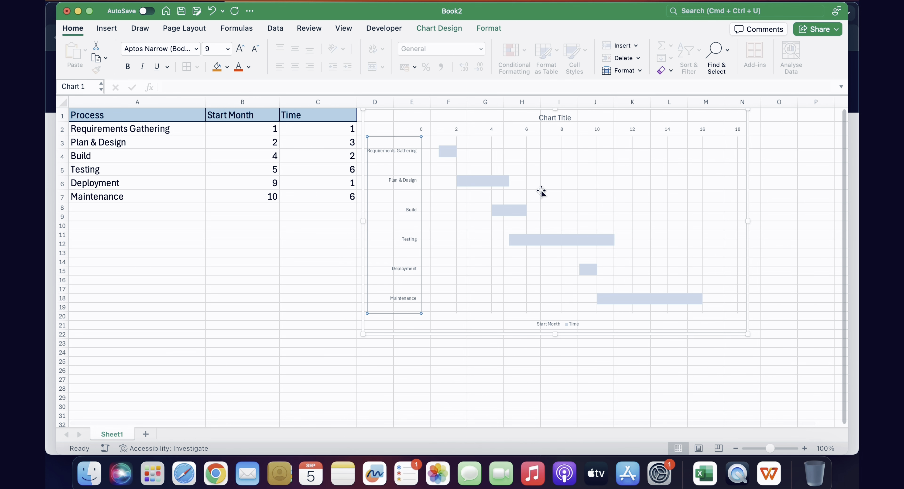
Examine the fill and border settings of the chart area and the plot area, closing each without edits
{"action": "left_click", "coordinate": [481, 184]}
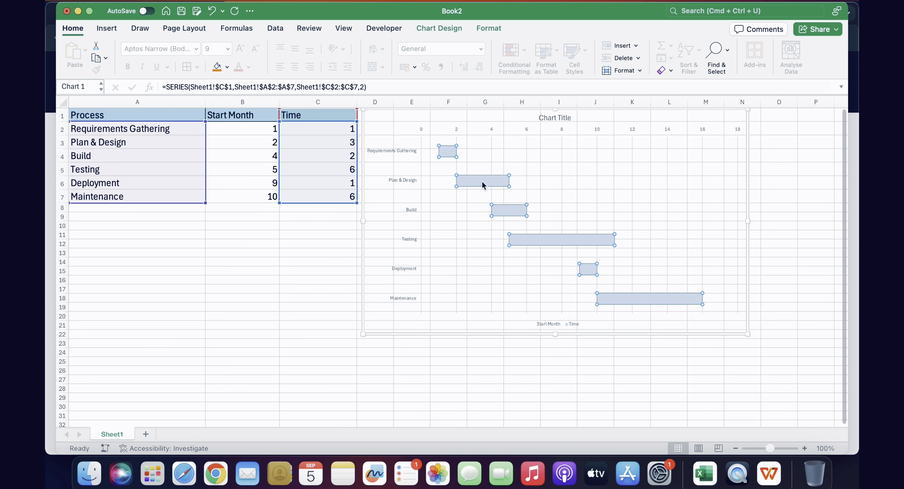
{"action": "right_click", "coordinate": [576, 164]}
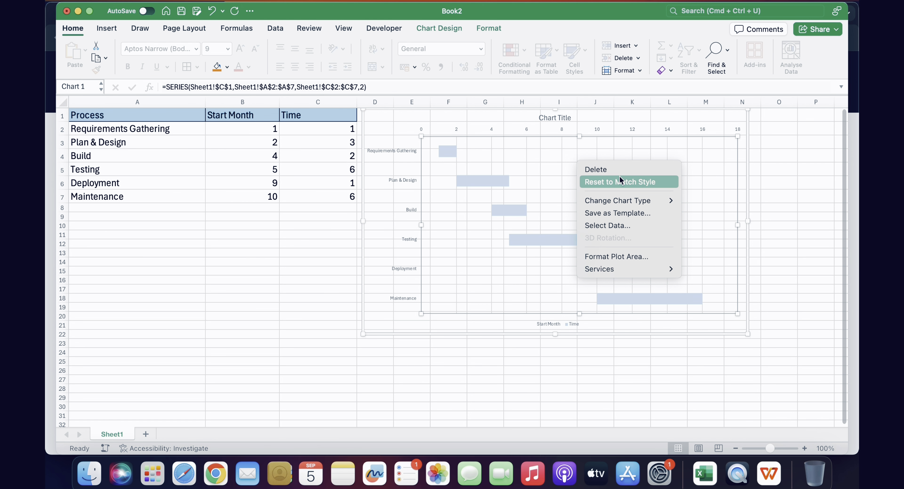
{"action": "left_click", "coordinate": [761, 162]}
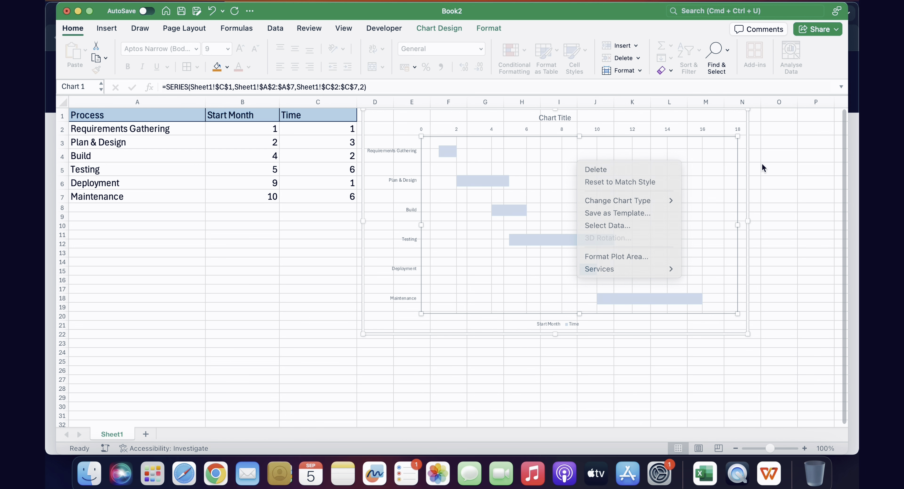
{"action": "left_click", "coordinate": [727, 120]}
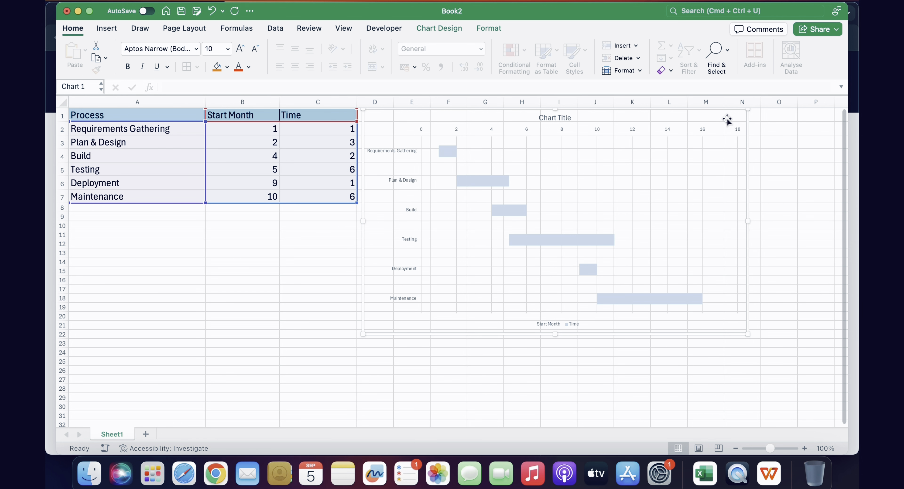
{"action": "right_click", "coordinate": [727, 120]}
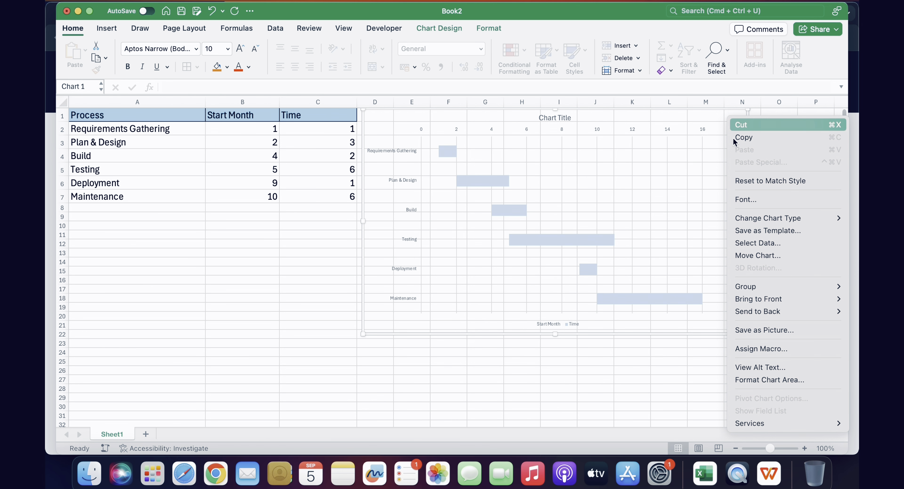
{"action": "left_click", "coordinate": [775, 381]}
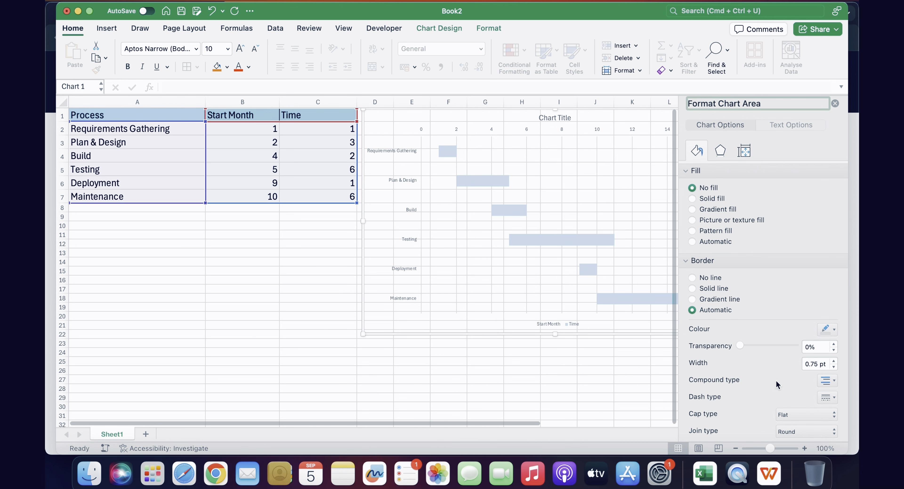
{"action": "left_click", "coordinate": [834, 104]}
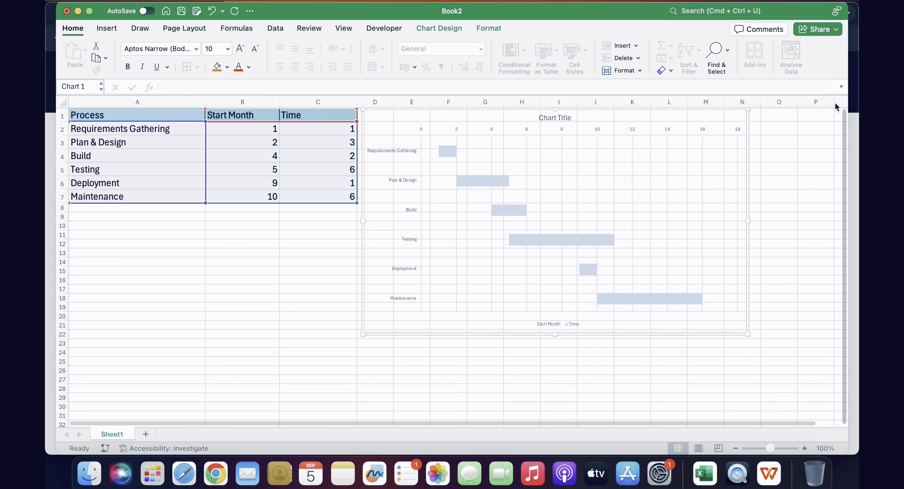
{"action": "right_click", "coordinate": [715, 179]}
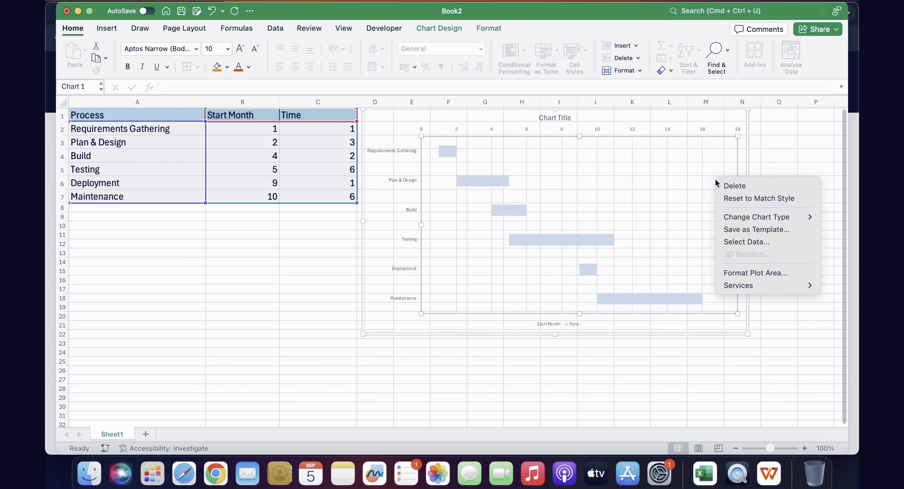
{"action": "left_click", "coordinate": [743, 273]}
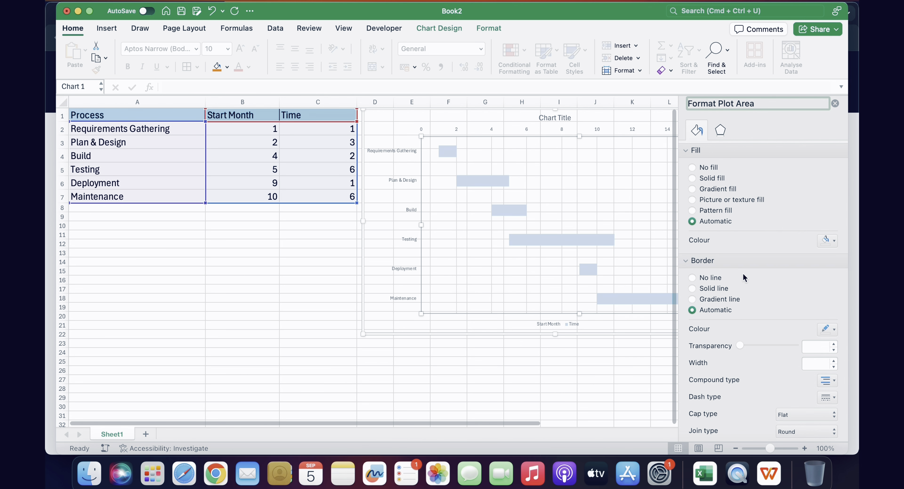
{"action": "left_click", "coordinate": [835, 104]}
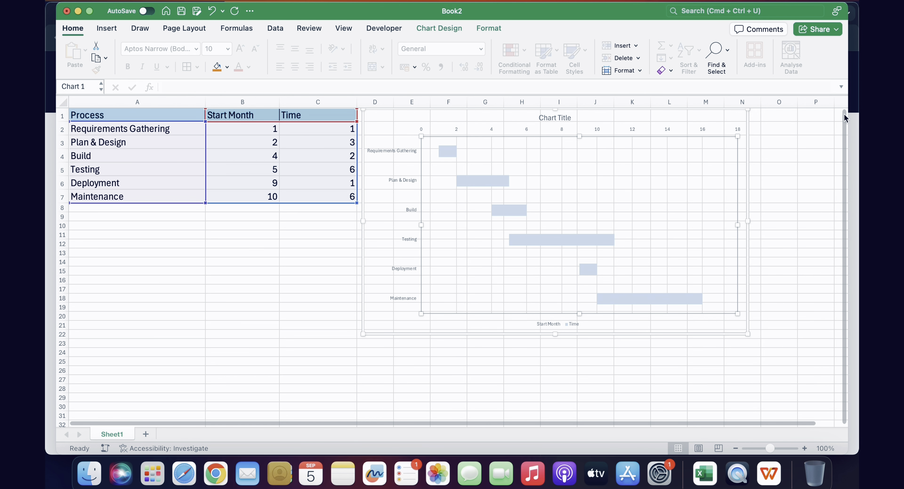
{"action": "left_click", "coordinate": [790, 179]}
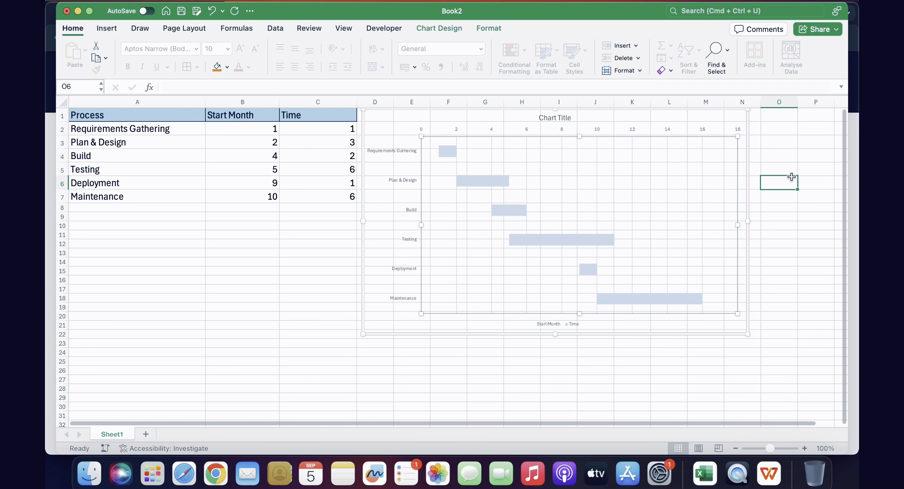
{"action": "left_click", "coordinate": [729, 120]}
{"action": "right_click", "coordinate": [729, 121]}
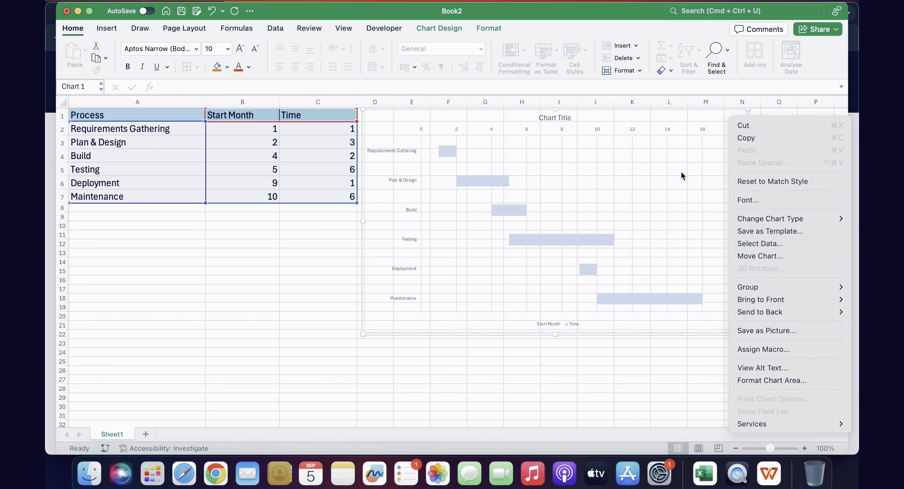
{"action": "left_click", "coordinate": [704, 114]}
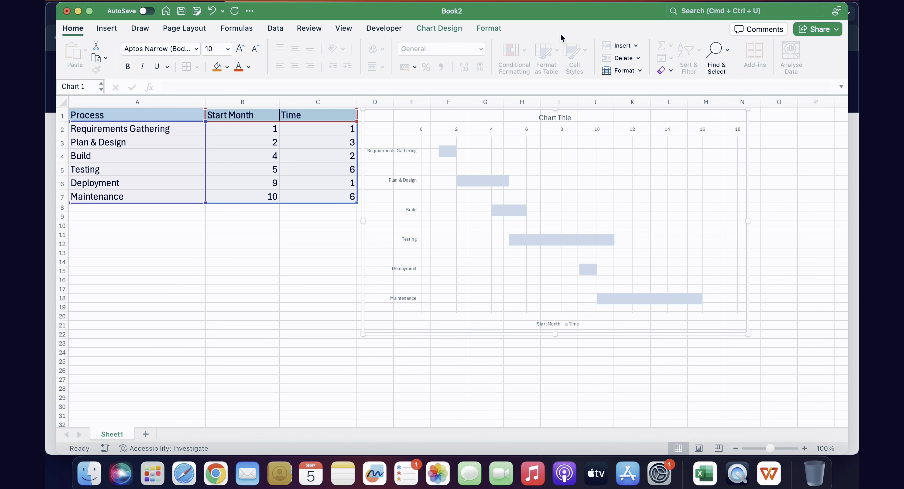
Add data labels at the Inside End position to both series of the chart, then deselect the chart
{"action": "left_click", "coordinate": [450, 30]}
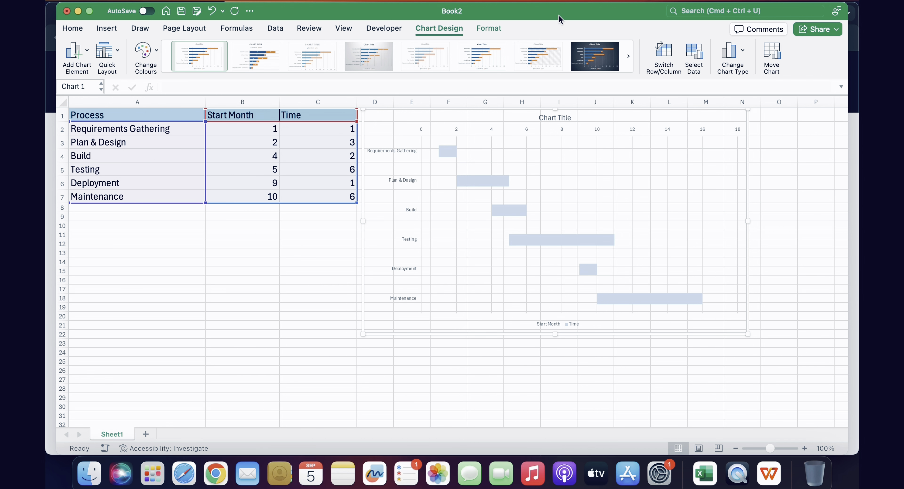
{"action": "left_click", "coordinate": [80, 52]}
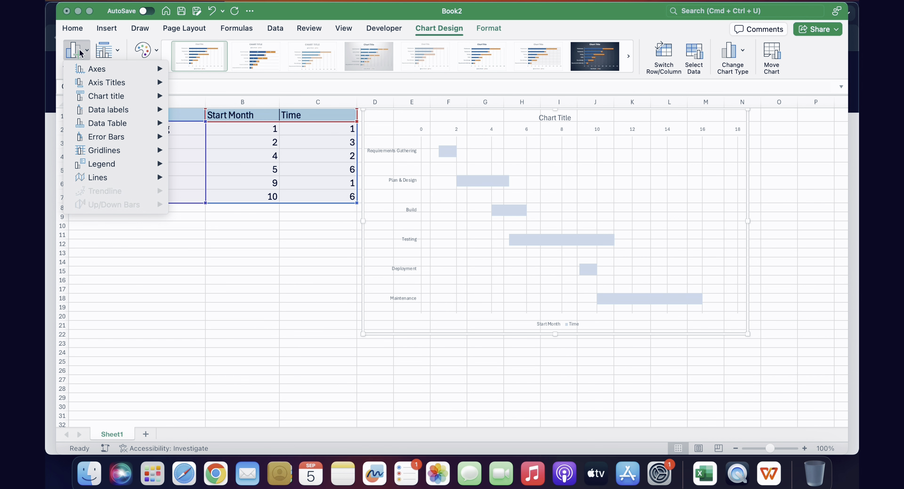
{"action": "mouse_move", "coordinate": [103, 92]}
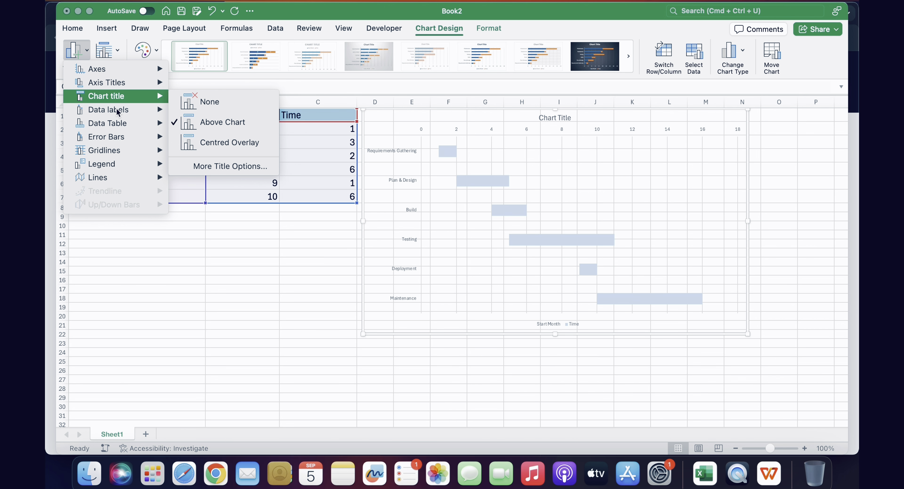
{"action": "mouse_move", "coordinate": [119, 113]}
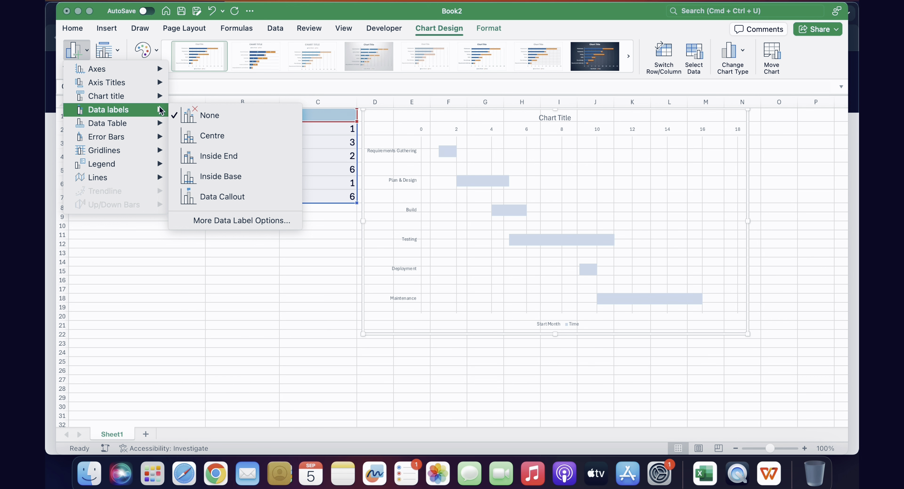
{"action": "left_click", "coordinate": [218, 157]}
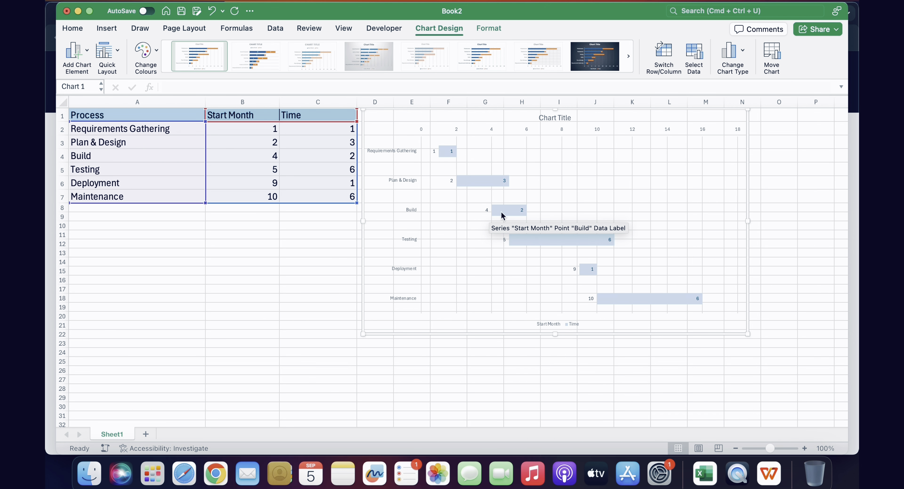
{"action": "left_click", "coordinate": [448, 360]}
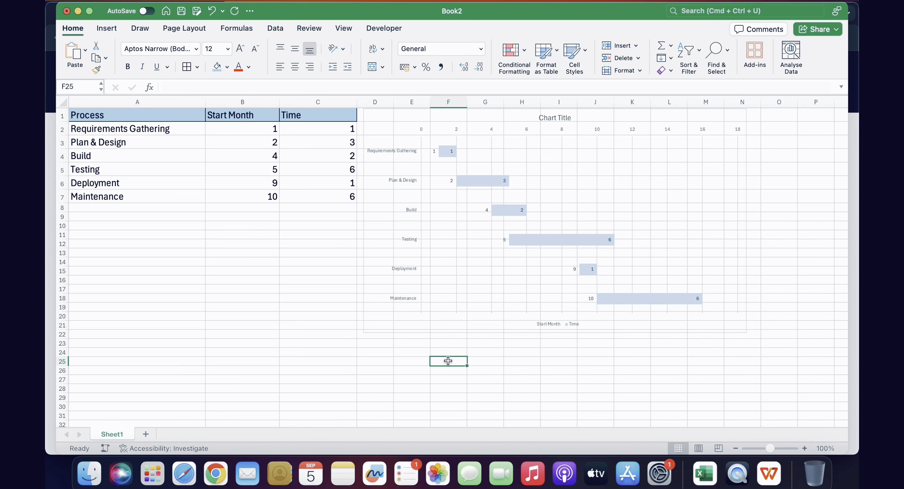
Select the whole chart and increase the font size of all its text to 16
{"action": "left_click", "coordinate": [447, 327]}
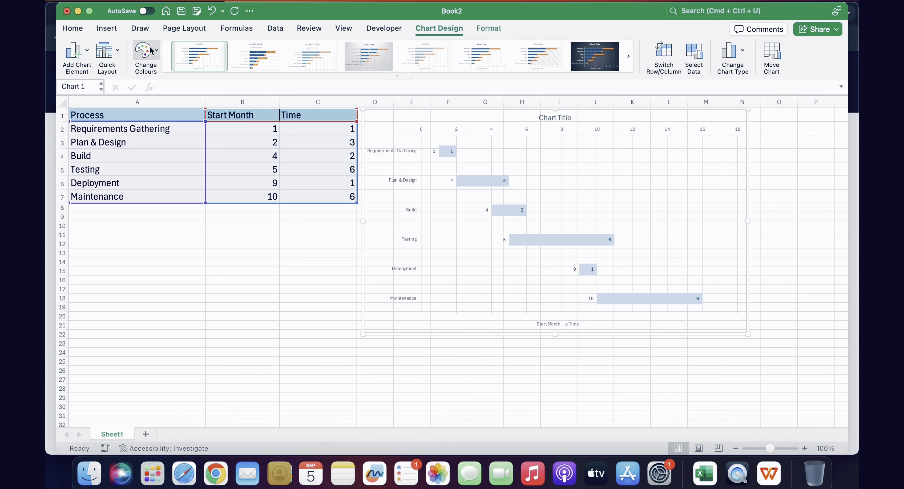
{"action": "left_click", "coordinate": [80, 29]}
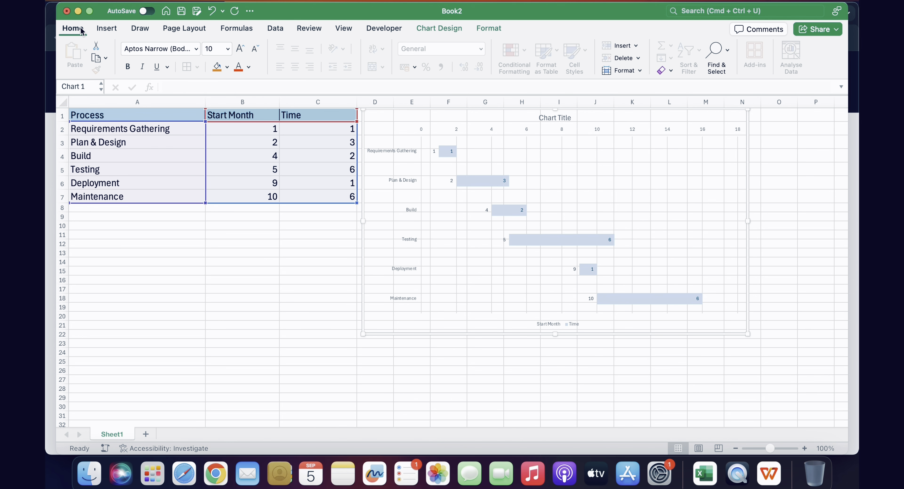
{"action": "left_click", "coordinate": [239, 49]}
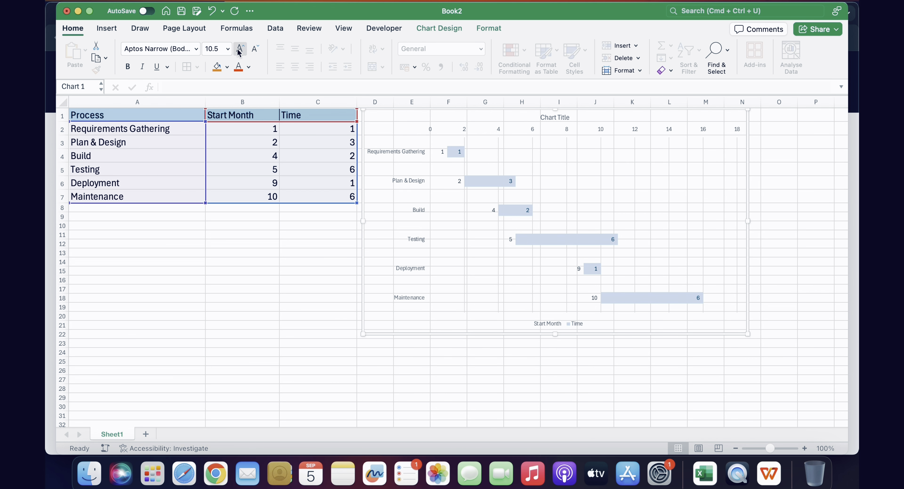
{"action": "left_click", "coordinate": [240, 49]}
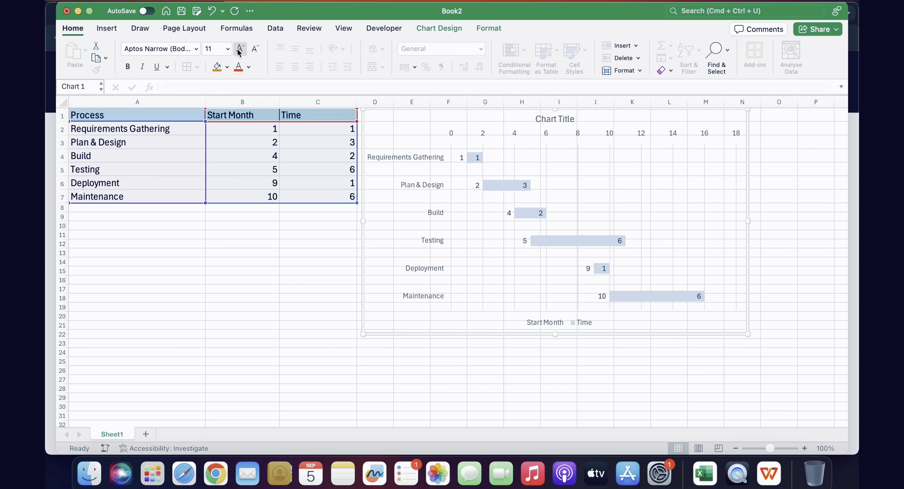
{"action": "left_click", "coordinate": [239, 50]}
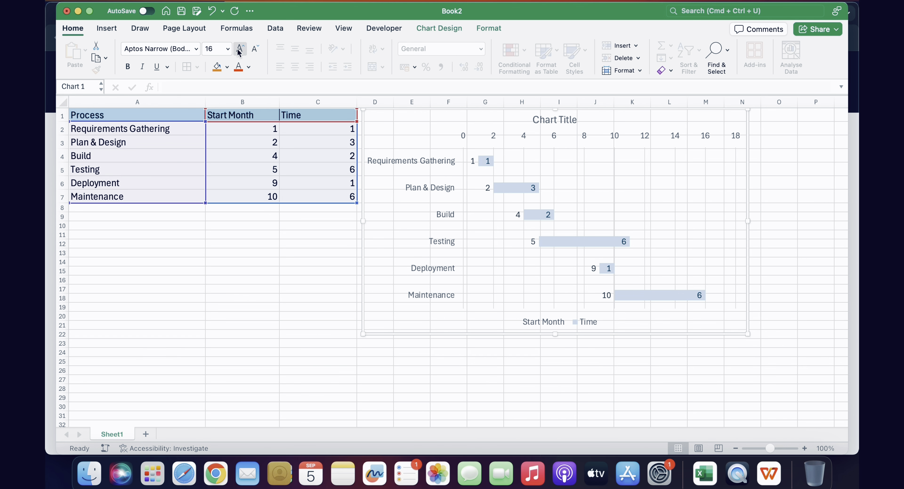
{"action": "left_click", "coordinate": [409, 347]}
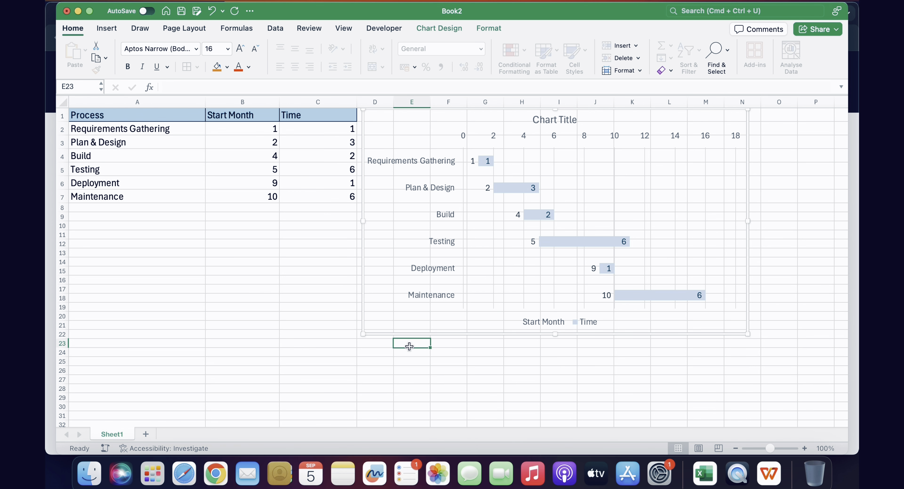
Replace the placeholder chart title with "Phases Timeline" and finish editing it
{"action": "left_click", "coordinate": [557, 119]}
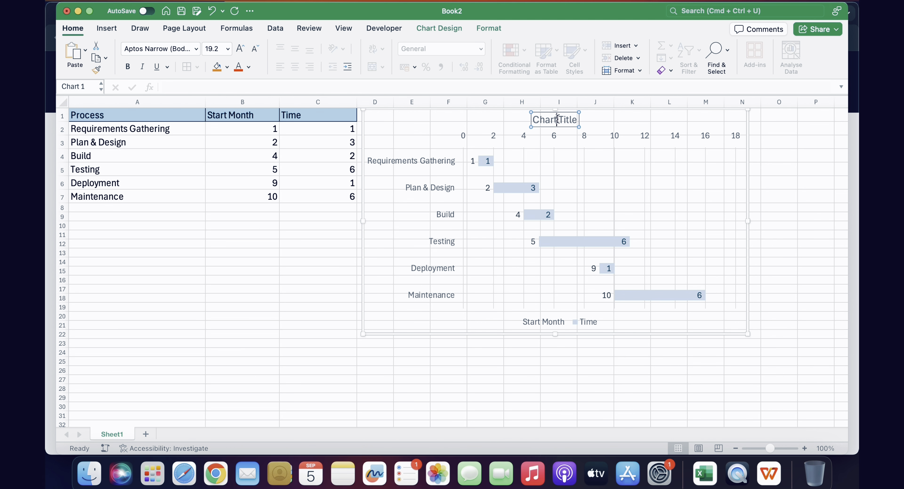
{"action": "triple_click", "coordinate": [556, 120]}
{"action": "type", "text": "Pha"}
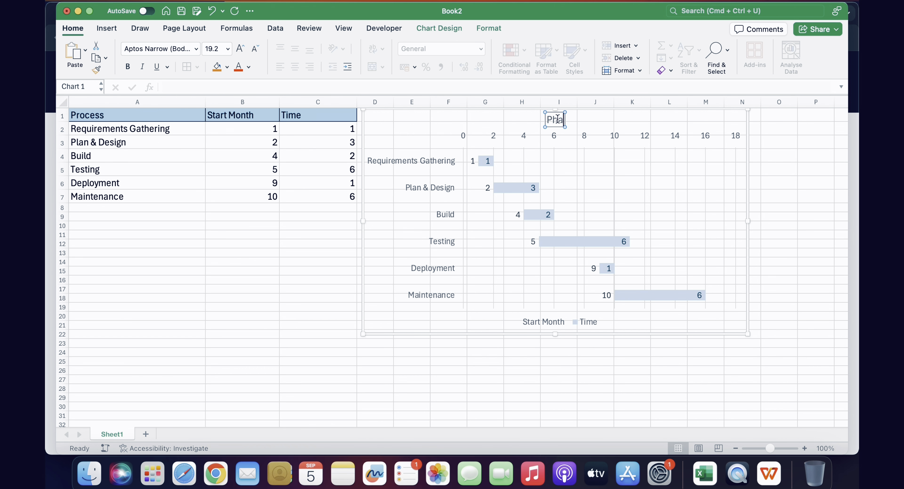
{"action": "type", "text": "ses Timelinn"}
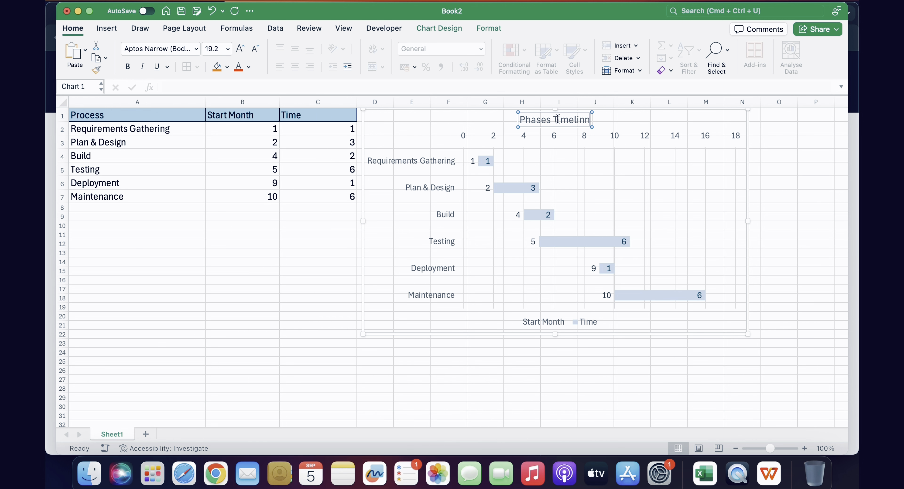
{"action": "type", "text": "e"}
{"action": "key", "text": "BackSpace"}
{"action": "key", "text": "BackSpace"}
{"action": "key", "text": "BackSpace"}
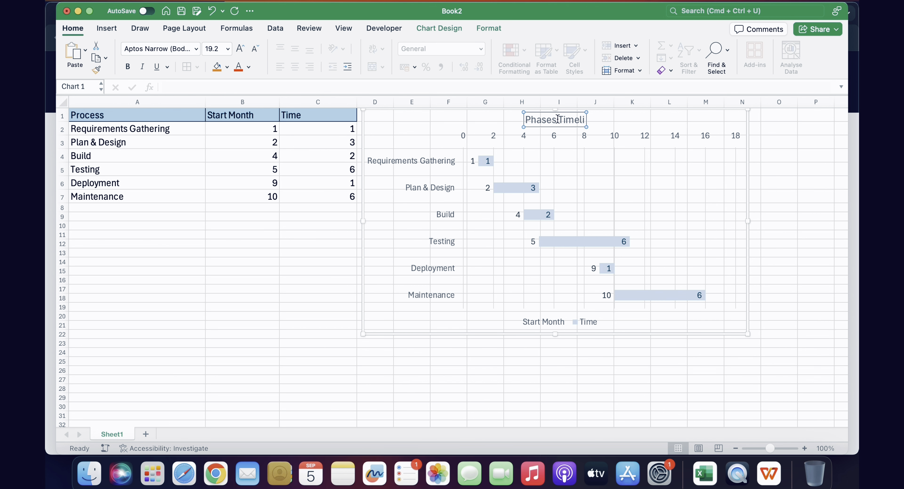
{"action": "type", "text": "nne"}
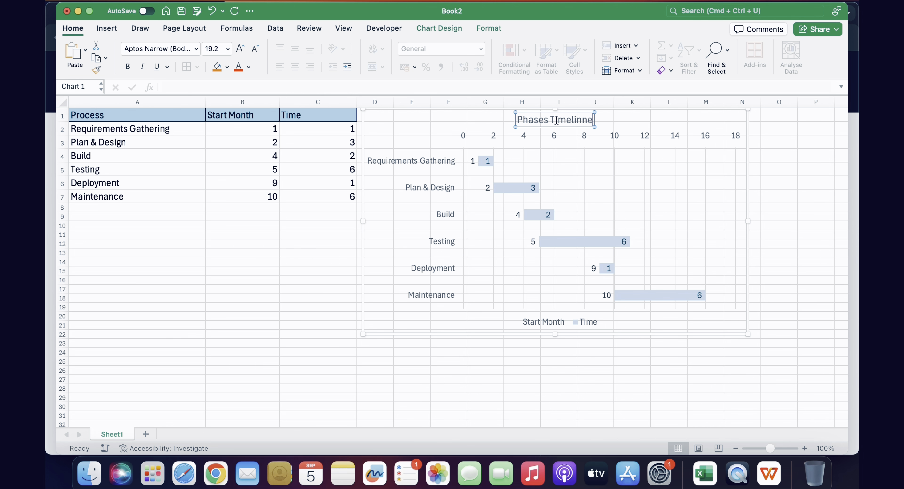
{"action": "key", "text": "BackSpace"}
{"action": "key", "text": "BackSpace"}
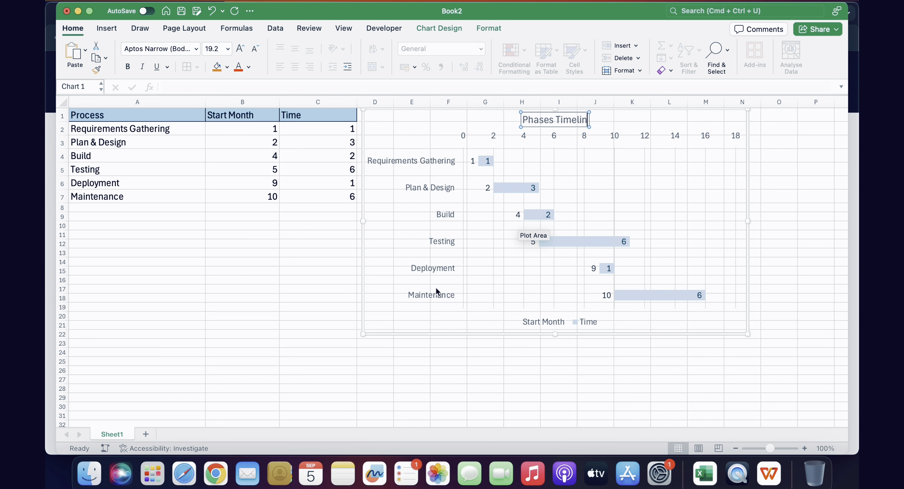
{"action": "type", "text": "e"}
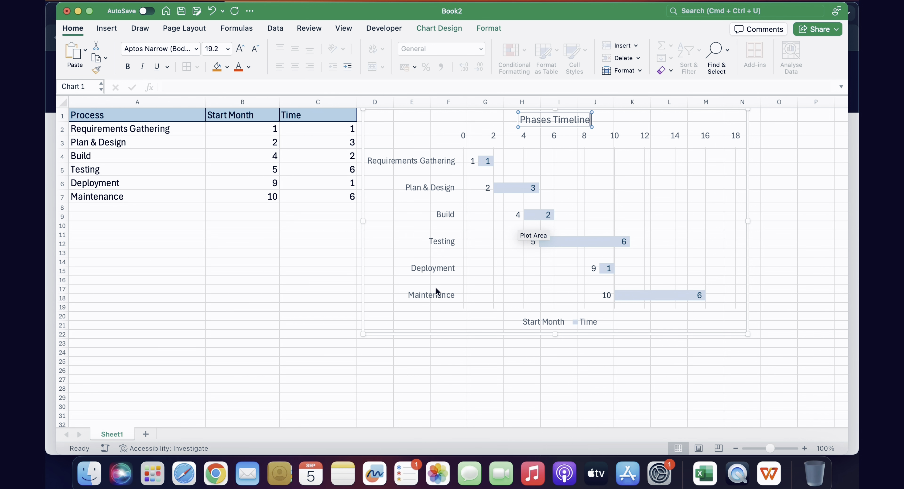
{"action": "left_click", "coordinate": [401, 371]}
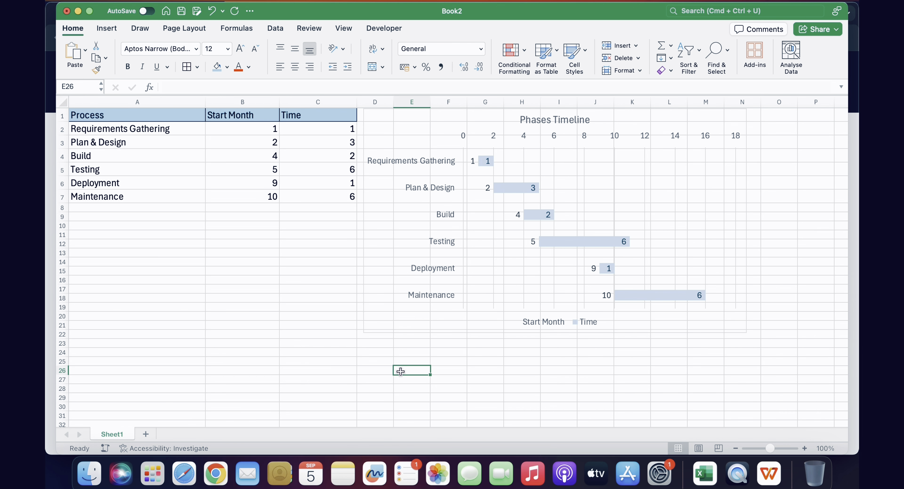